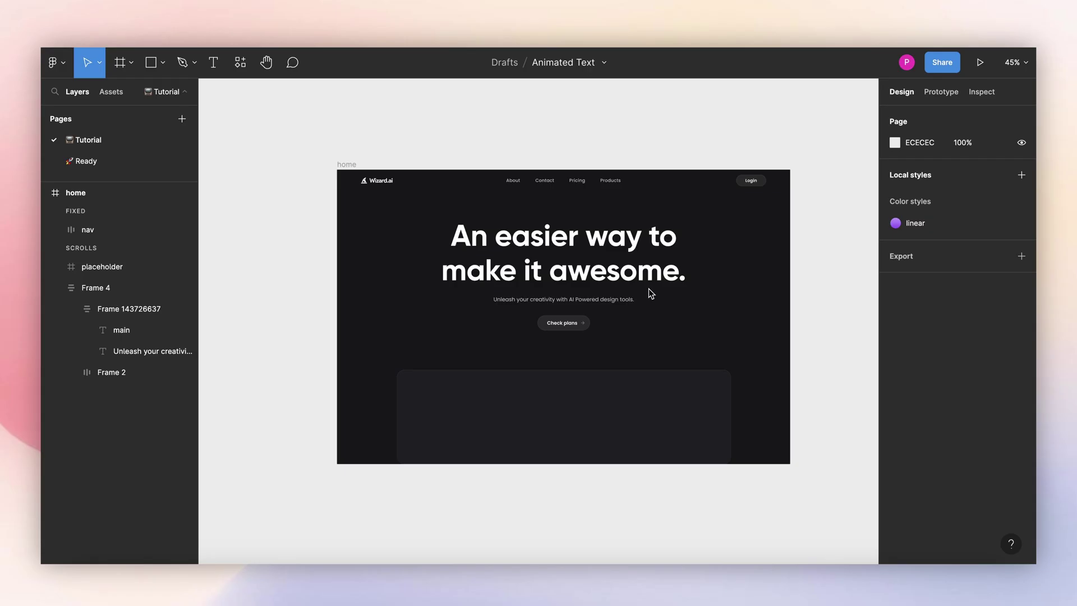
Place a copy of the "An easier way to make it awesome." headline text on the empty canvas beside the home frame
scroll(649, 288, right, 3)
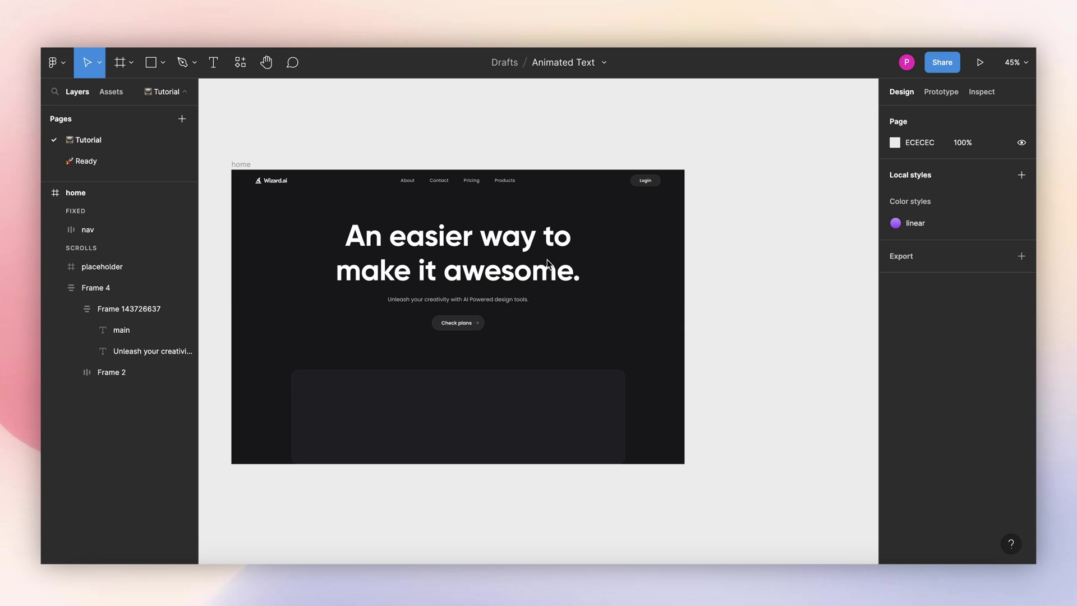
scroll(547, 259, right, 3)
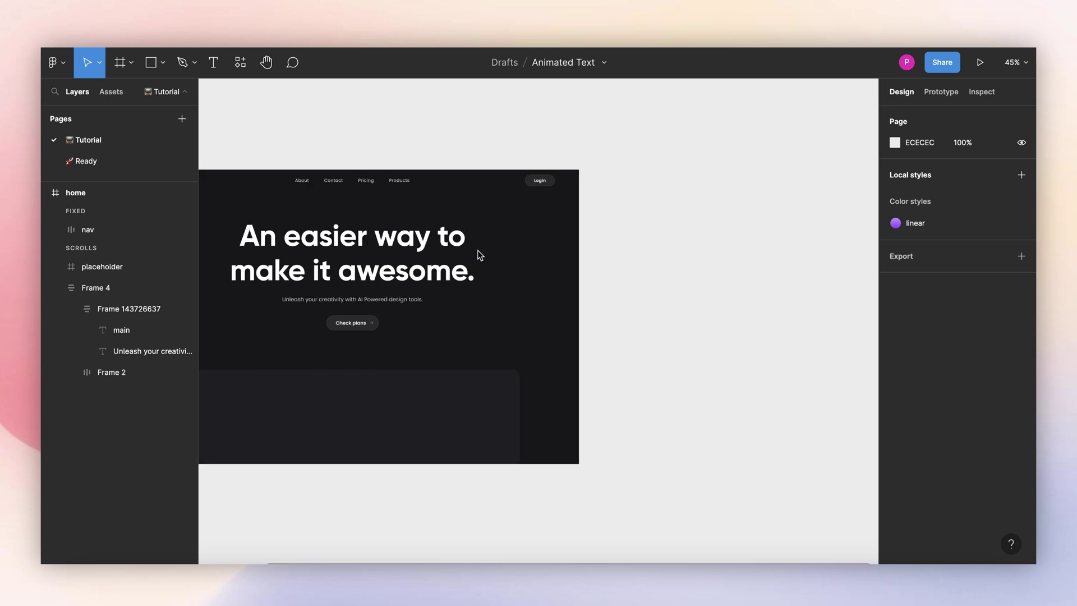
click(353, 247)
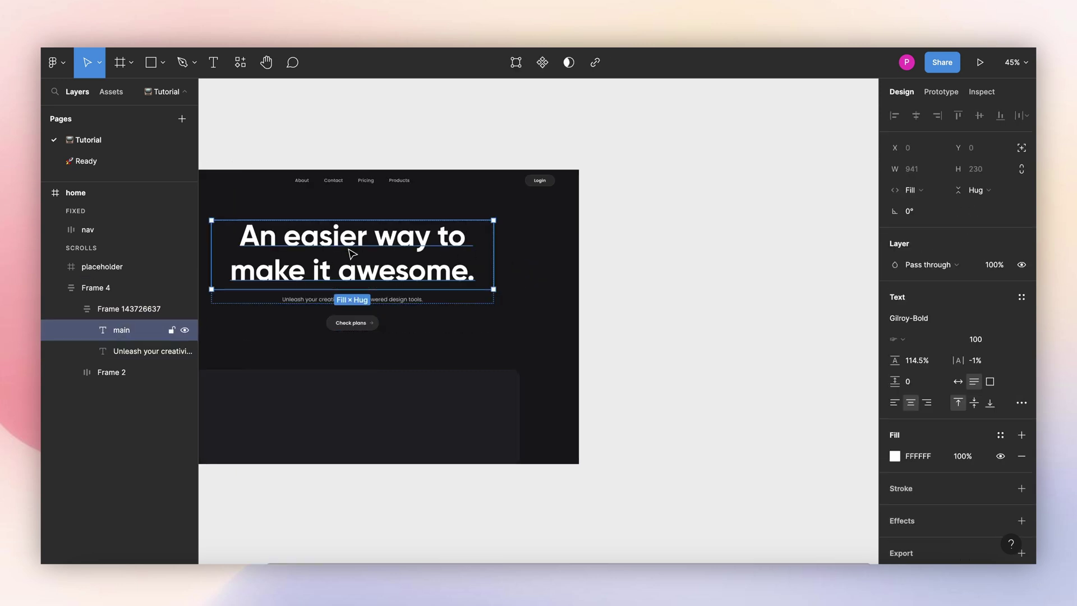
drag(351, 253, 727, 238)
scroll(725, 235, right, 3)
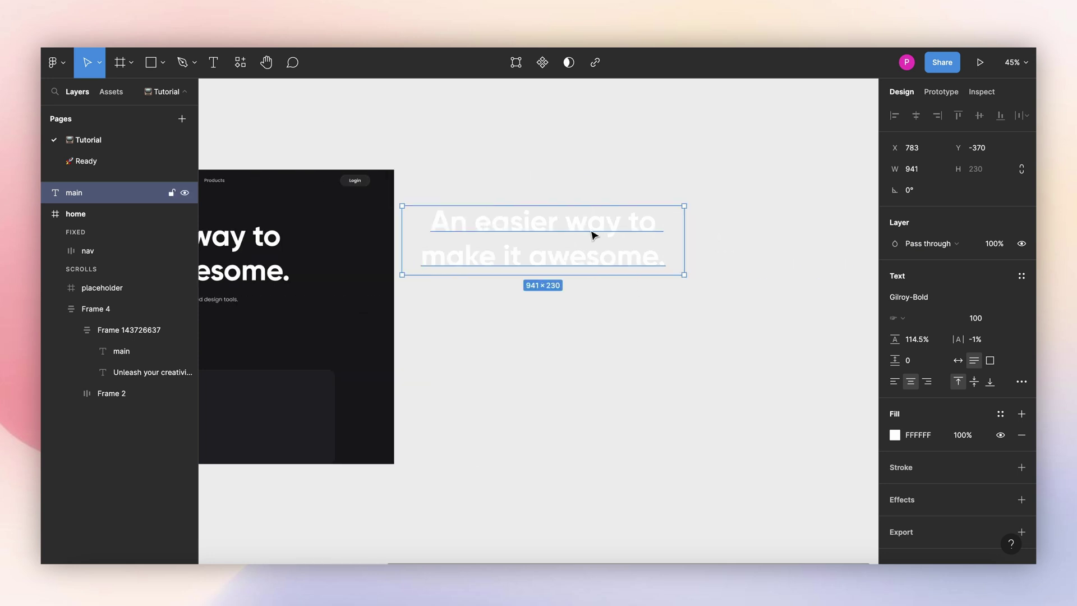
drag(590, 232, 629, 203)
scroll(726, 202, up, 2)
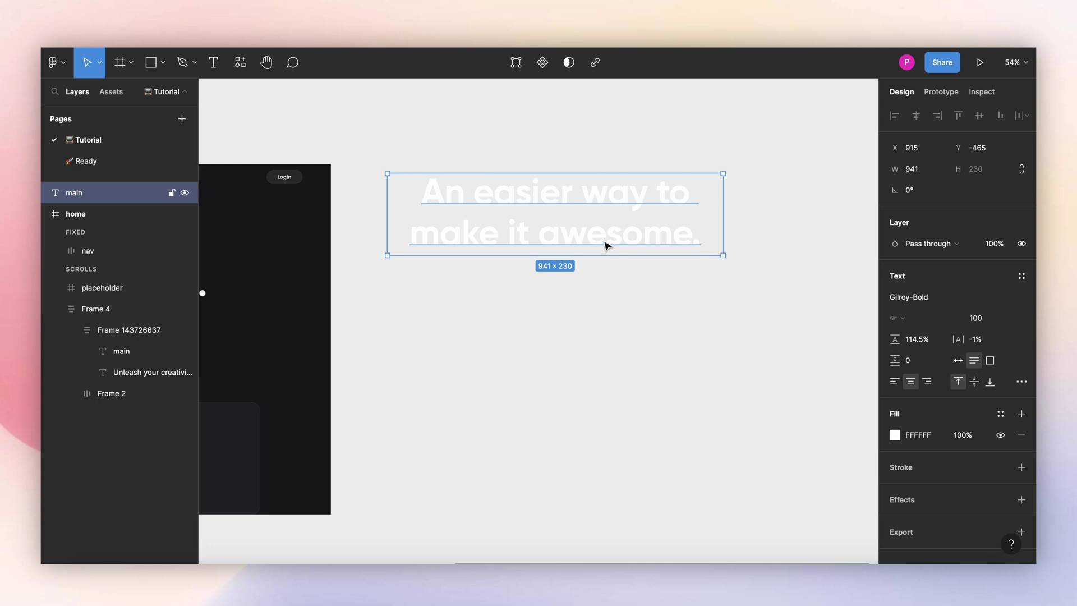
Duplicate the headline copy directly below itself and cut the upper one down to "An easier way to"
click(676, 284)
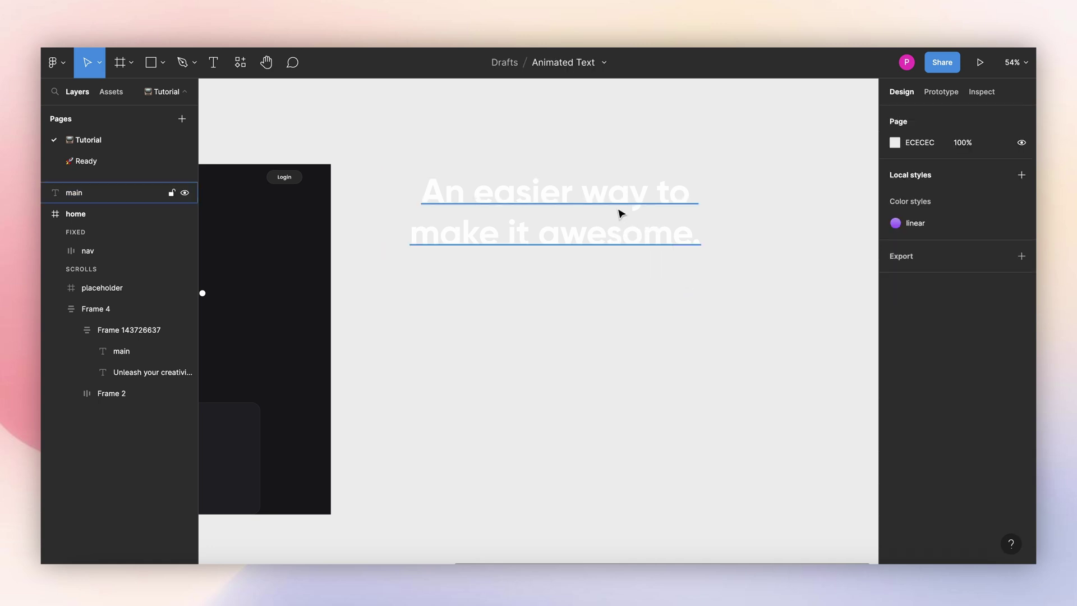
click(620, 214)
drag(594, 208, 595, 313)
double_click(633, 235)
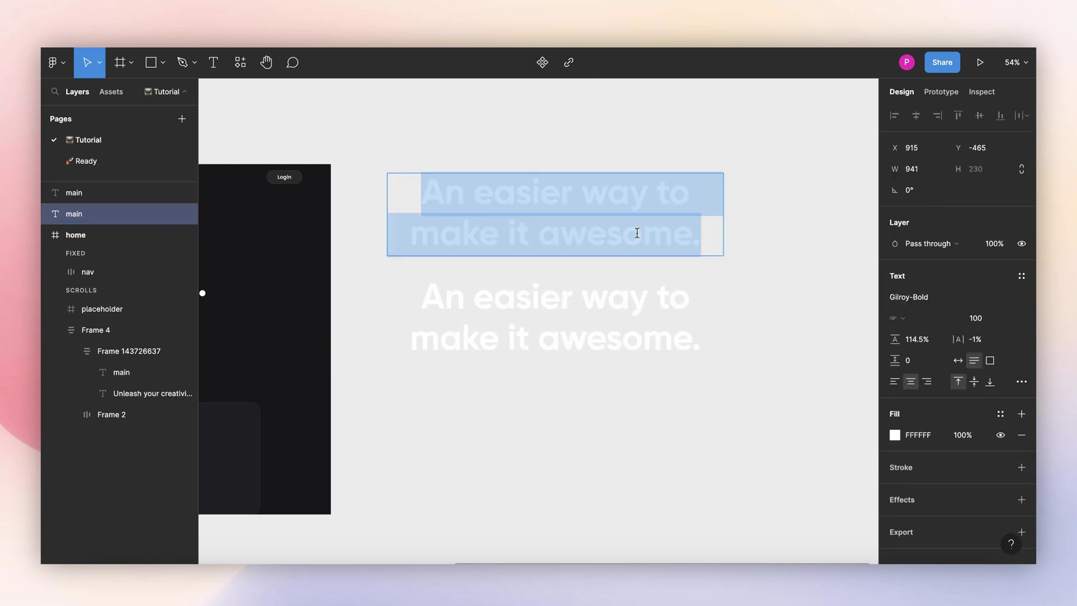
click(708, 240)
drag(710, 240, 414, 241)
key(BackSpace)
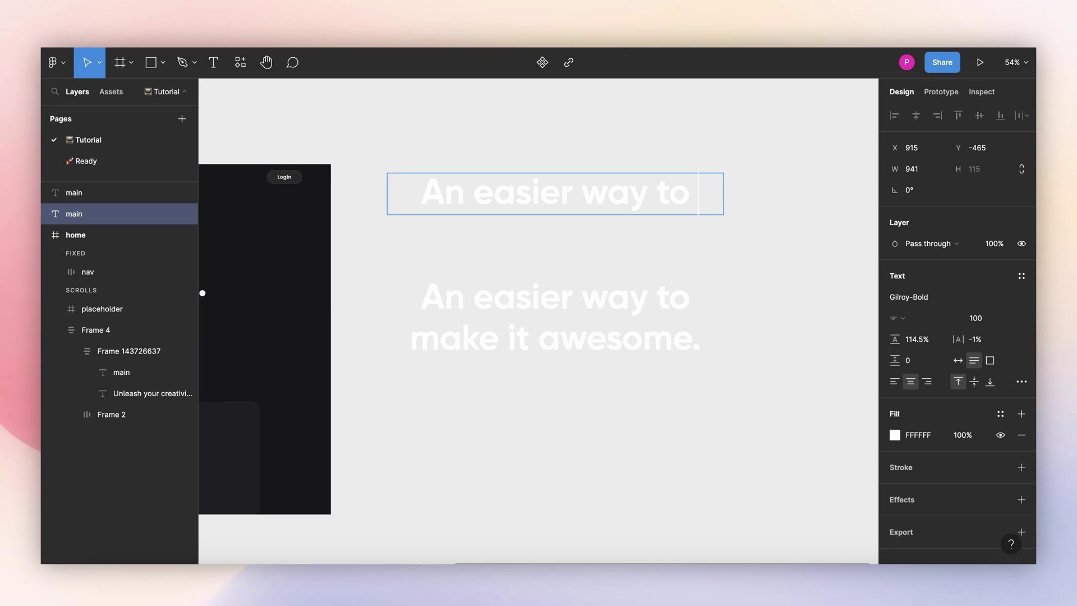
Remove the first line from the lower headline copy, leaving only "make it awesome."
double_click(553, 314)
click(443, 335)
key(shift+Up)
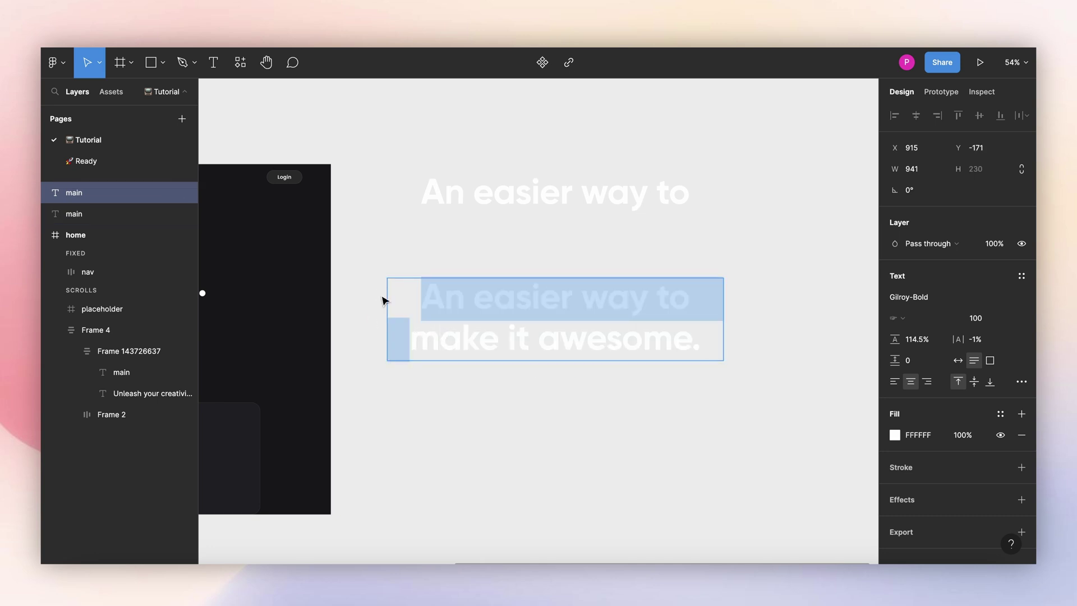
key(BackSpace)
key(Escape)
Make a "make it" text from a copy of "make it awesome.", fitted to its content and placed under the start of that line
drag(523, 314, 512, 389)
double_click(650, 380)
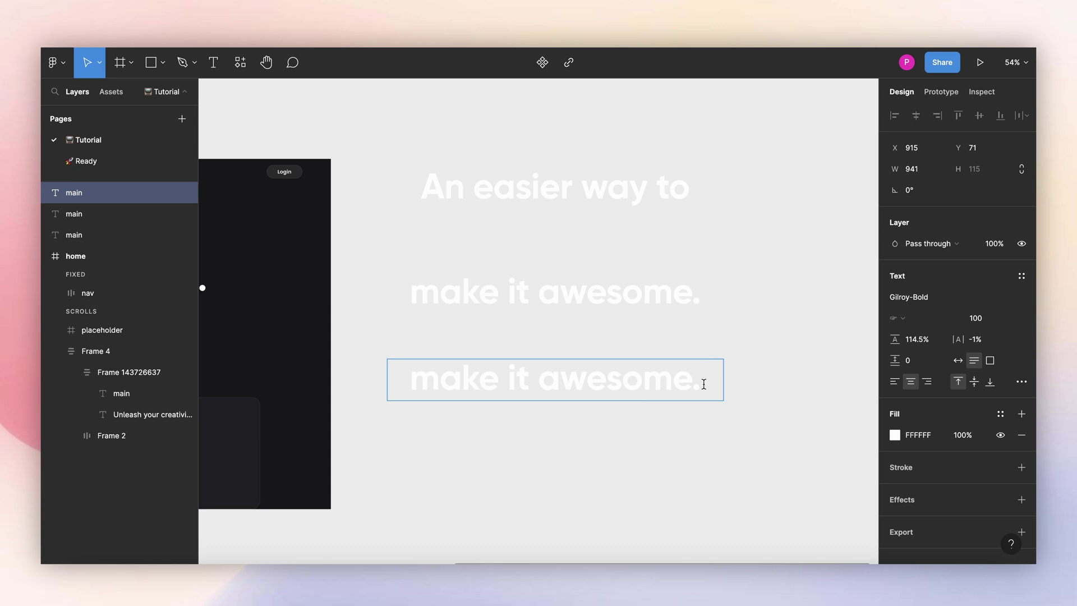
drag(704, 384, 533, 385)
key(BackSpace)
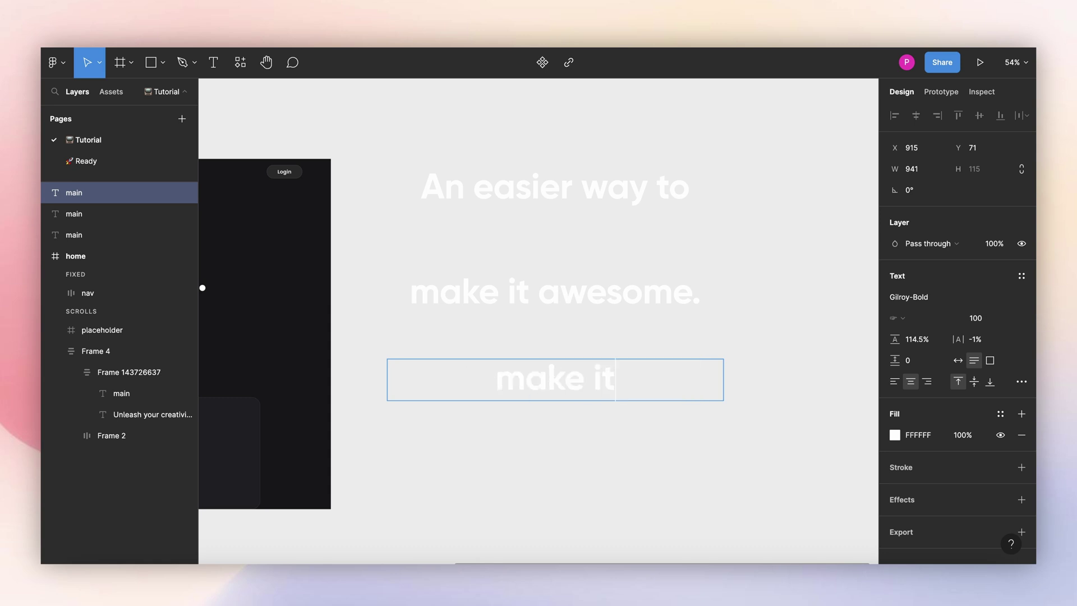
key(Escape)
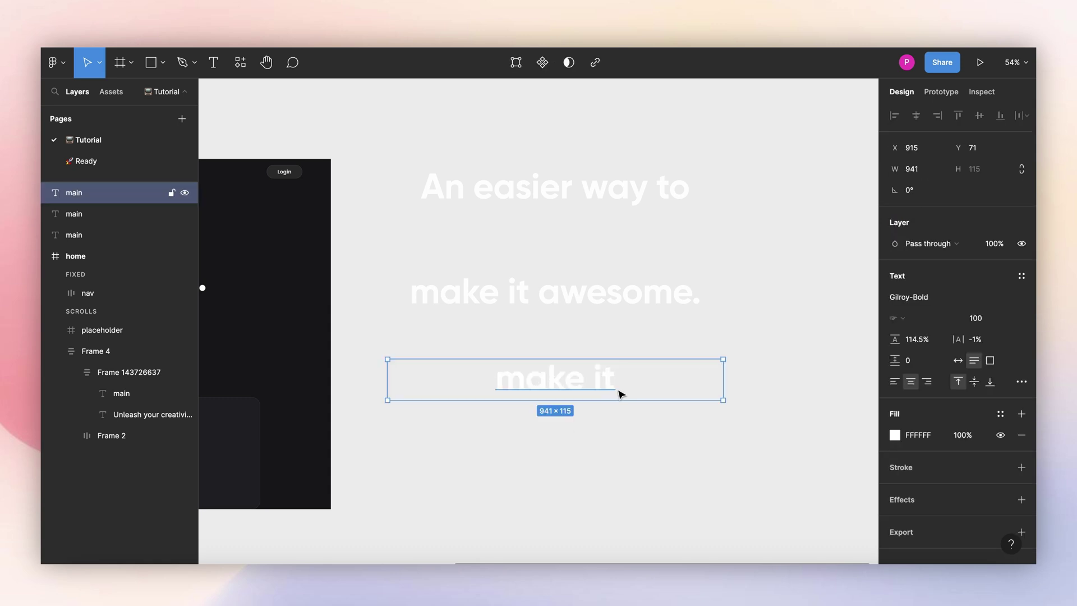
double_click(723, 383)
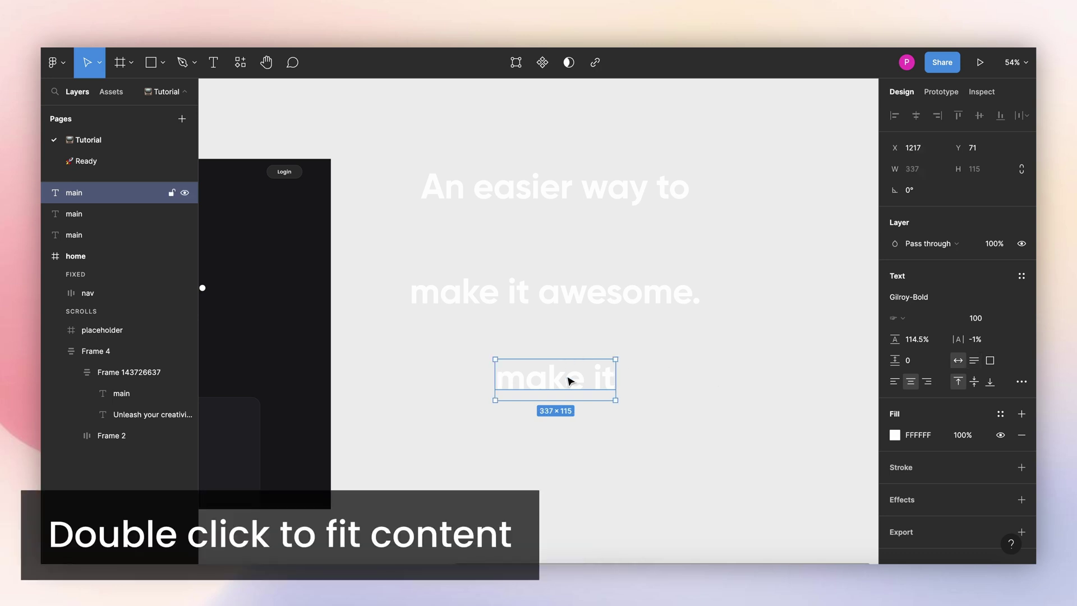
drag(570, 378, 485, 351)
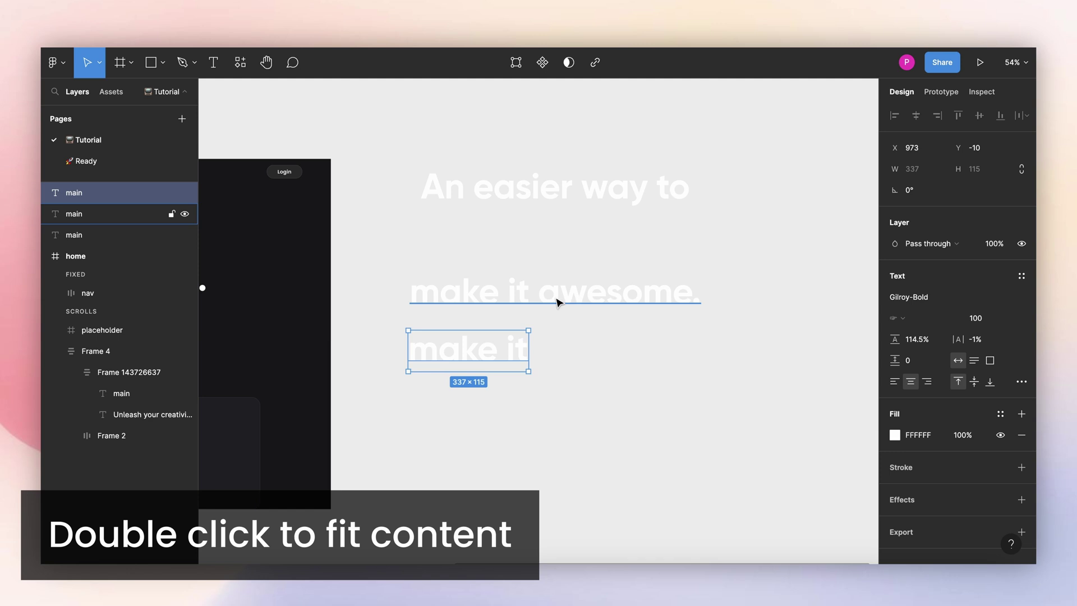
Make an "awesome." text from another copy of the full line, fitted to its content and placed beside "make it"
drag(556, 300, 408, 410)
double_click(572, 411)
double_click(561, 409)
click(536, 410)
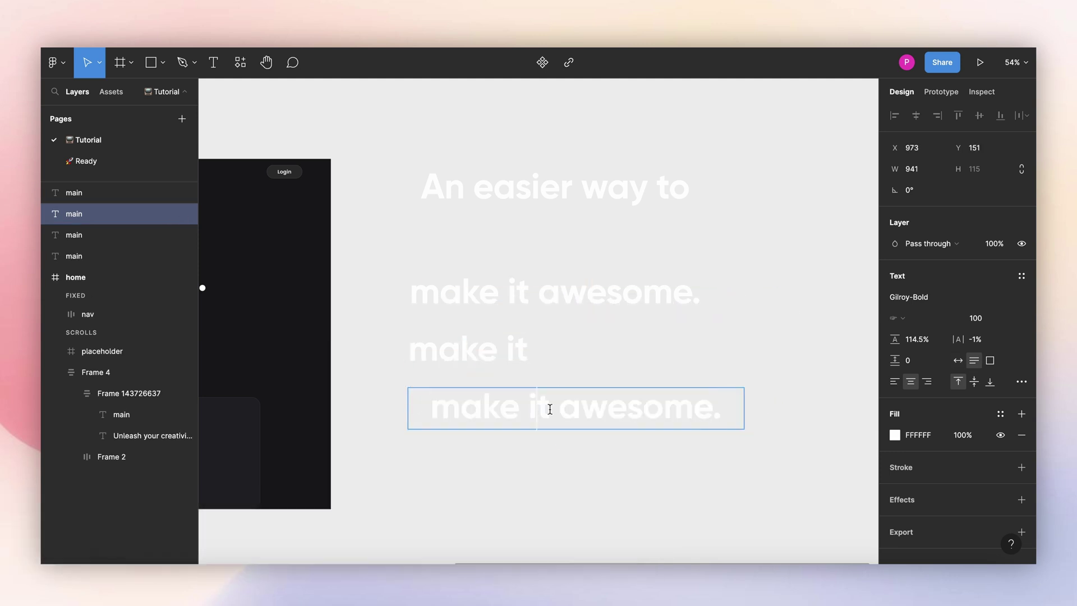
drag(555, 409, 426, 405)
key(BackSpace)
key(Escape)
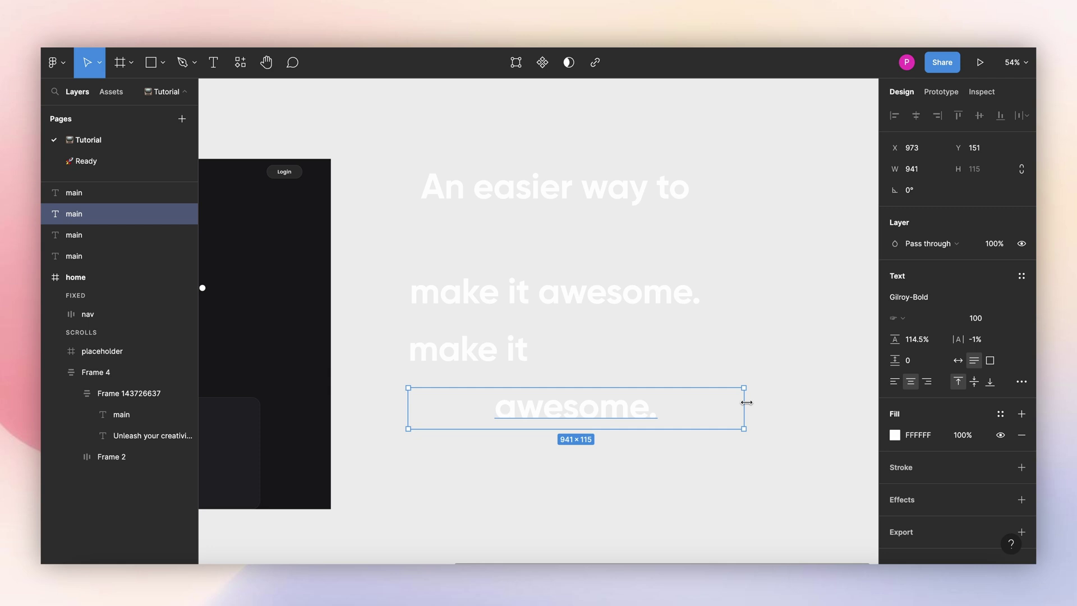
drag(640, 401, 626, 341)
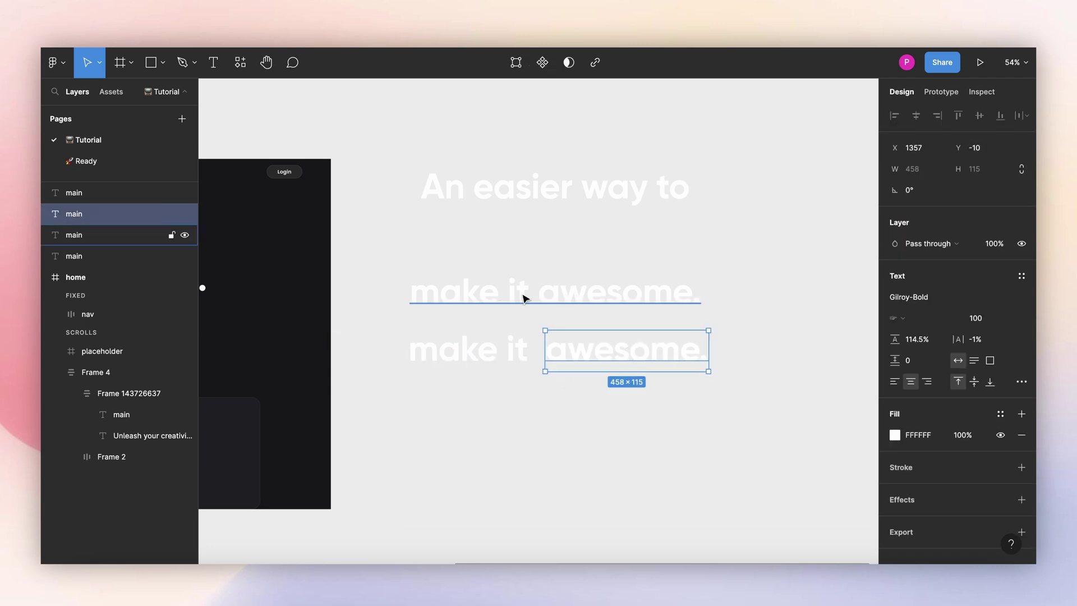
Combine "make it" and "awesome." in a horizontal auto layout, overlay it on the full line as a guide, and set the spacing to 23
scroll(536, 301, up, 3)
shift+click(488, 375)
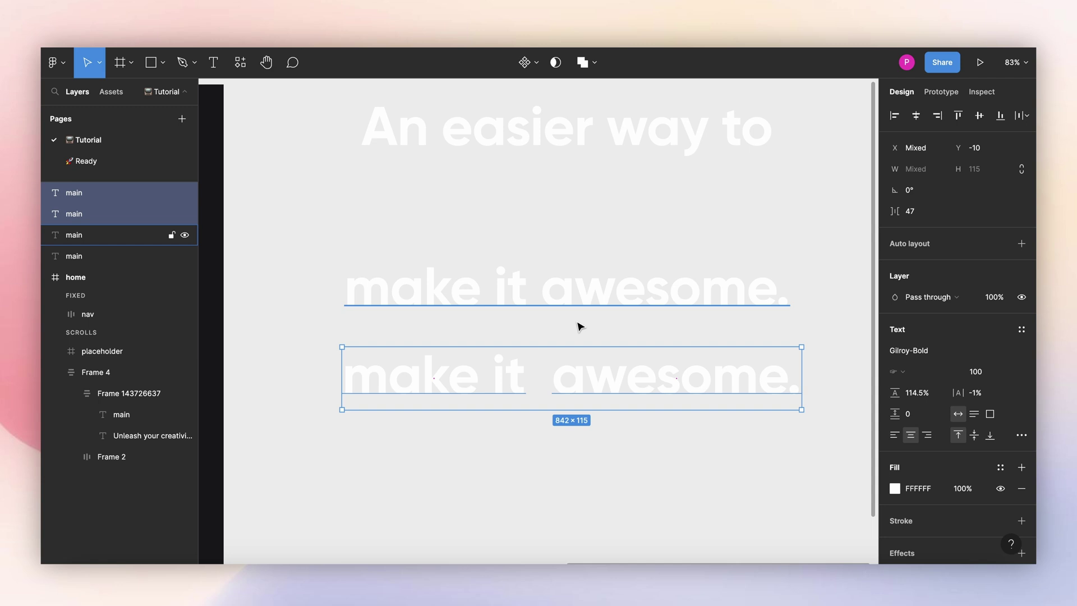
key(shift+a)
drag(563, 381, 571, 296)
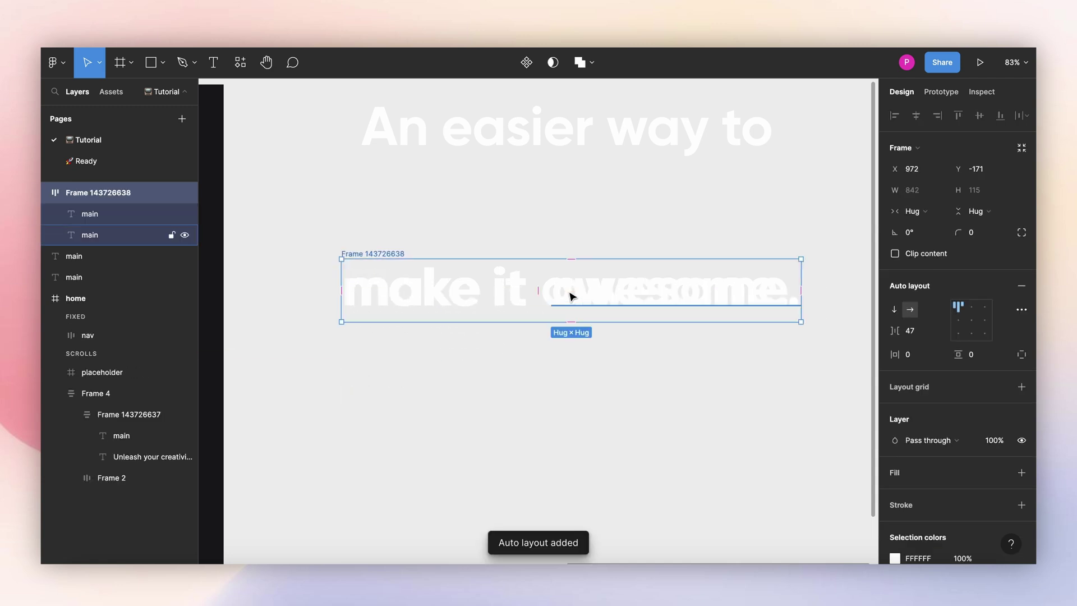
scroll(432, 297, up, 5)
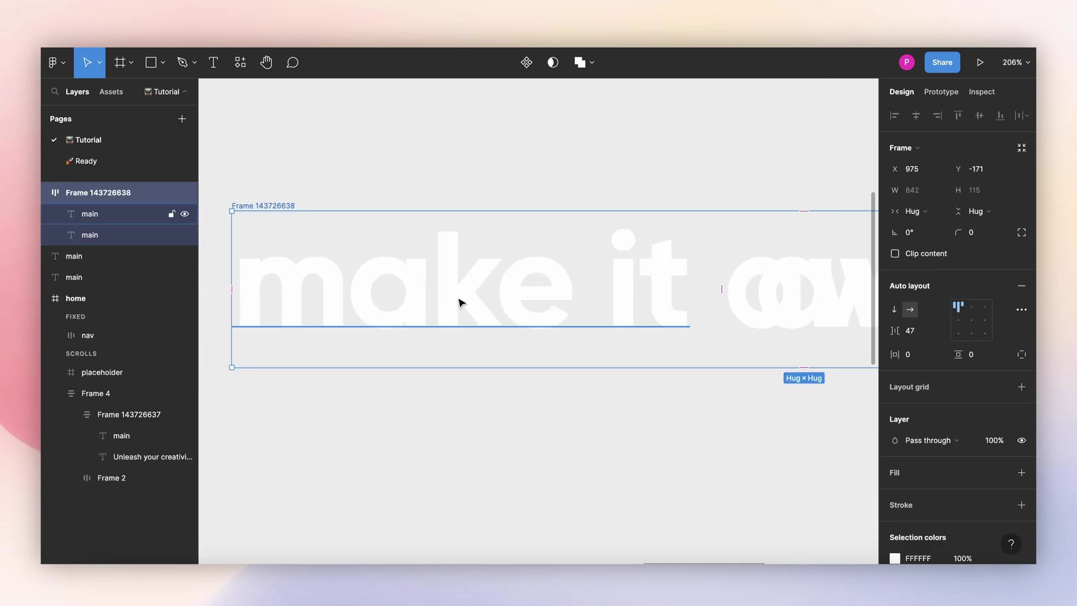
scroll(726, 301, right, 2)
drag(909, 332, 896, 334)
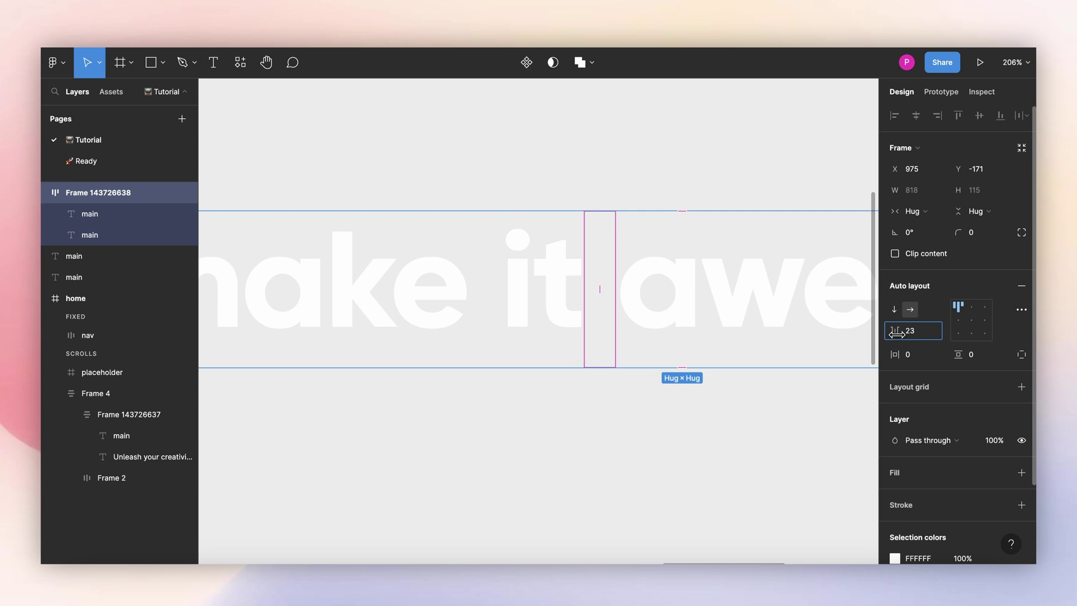
Move the "make it awesome." frame under "An easier way to" and stack both in a vertical auto layout with 0 spacing
scroll(835, 328, right, 5)
scroll(632, 311, down, 5)
drag(633, 312, 644, 265)
scroll(642, 254, up, 3)
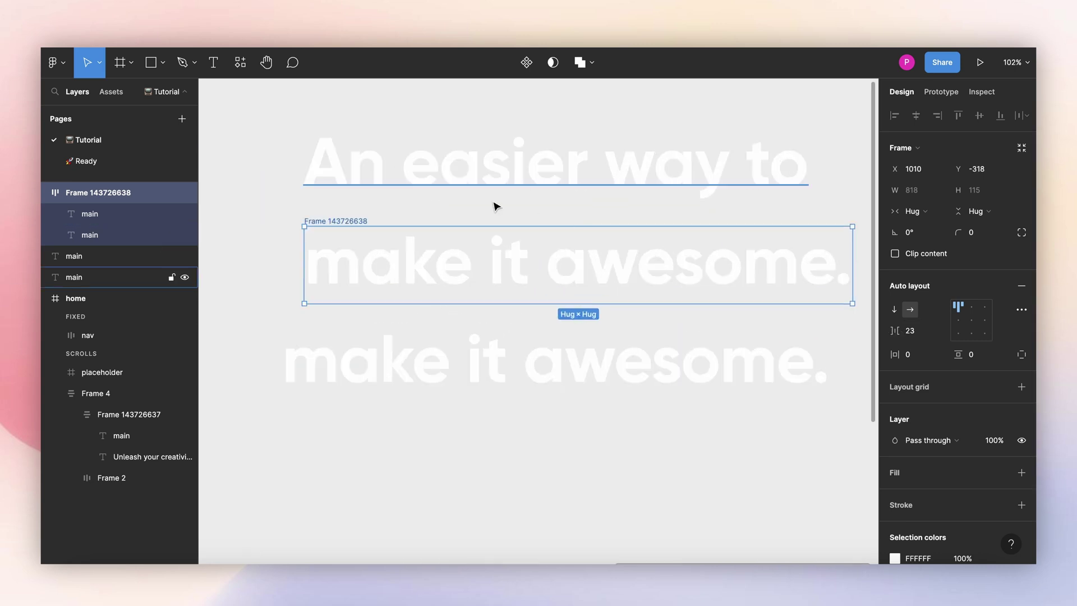
shift+click(361, 183)
key(shift+a)
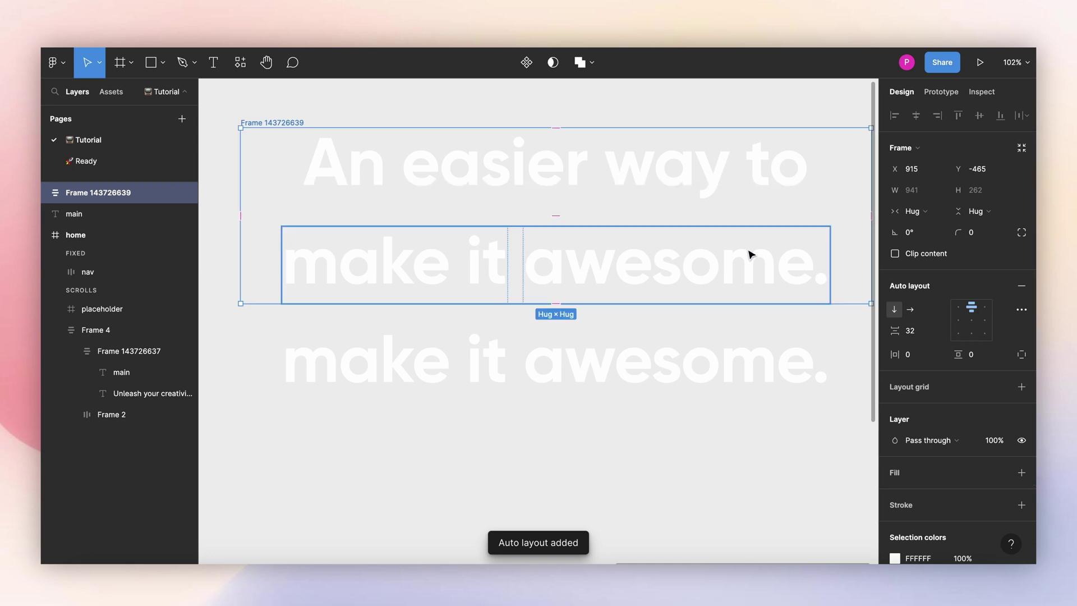
click(918, 331)
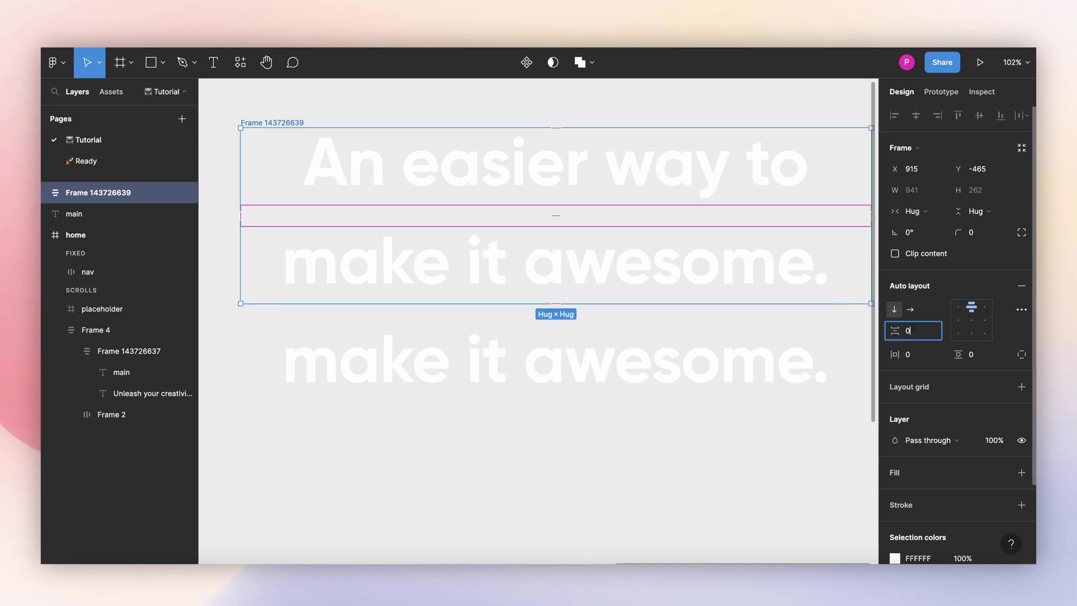
key(Return)
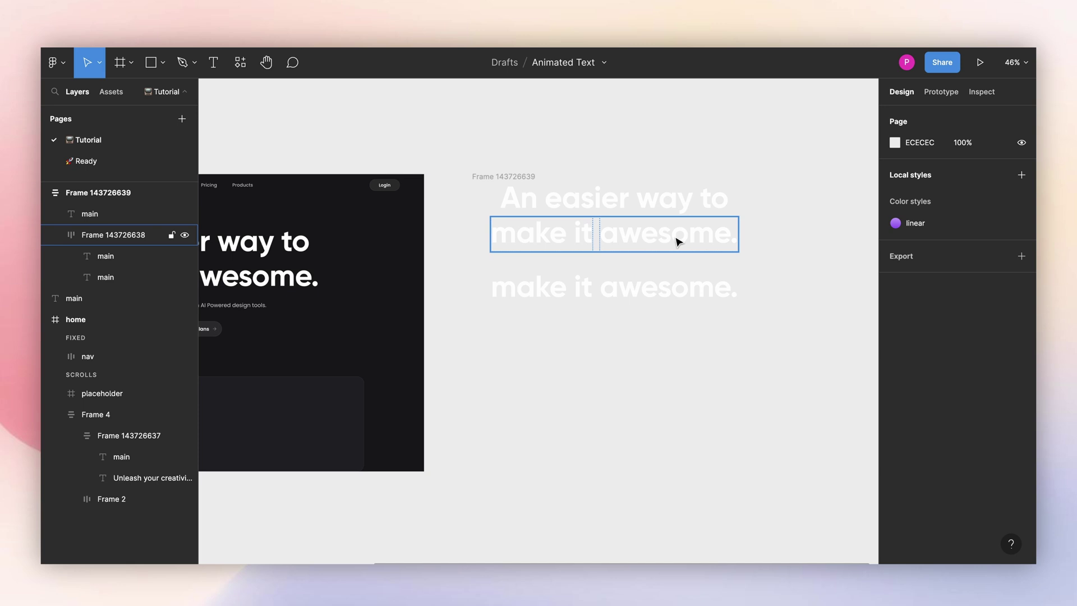
Delete the leftover standalone "make it awesome." text and rename the stacked auto layout frame to "headline"
click(642, 287)
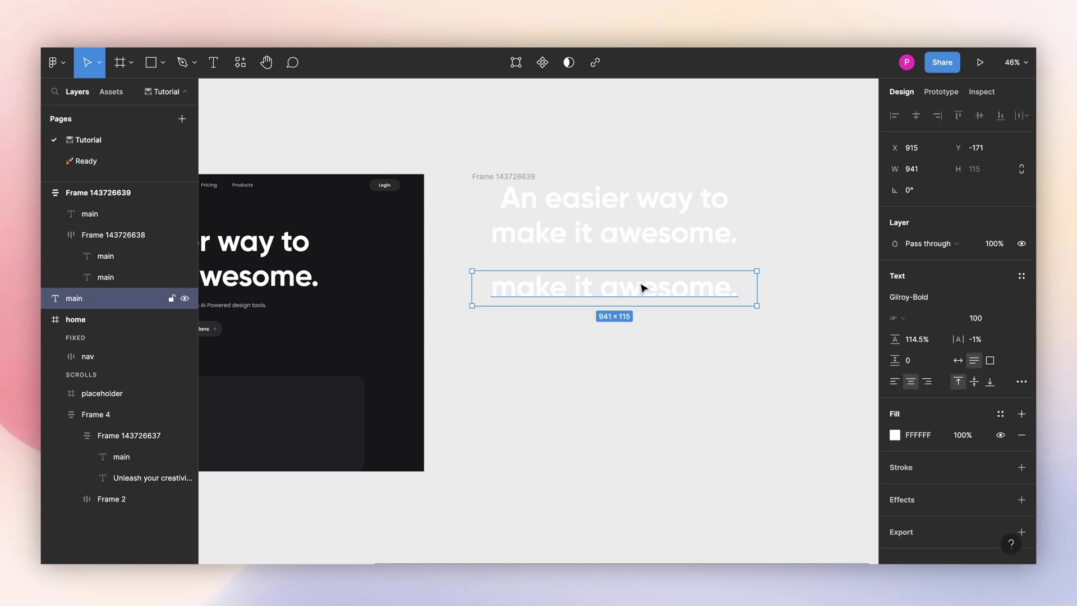
key(Delete)
click(505, 177)
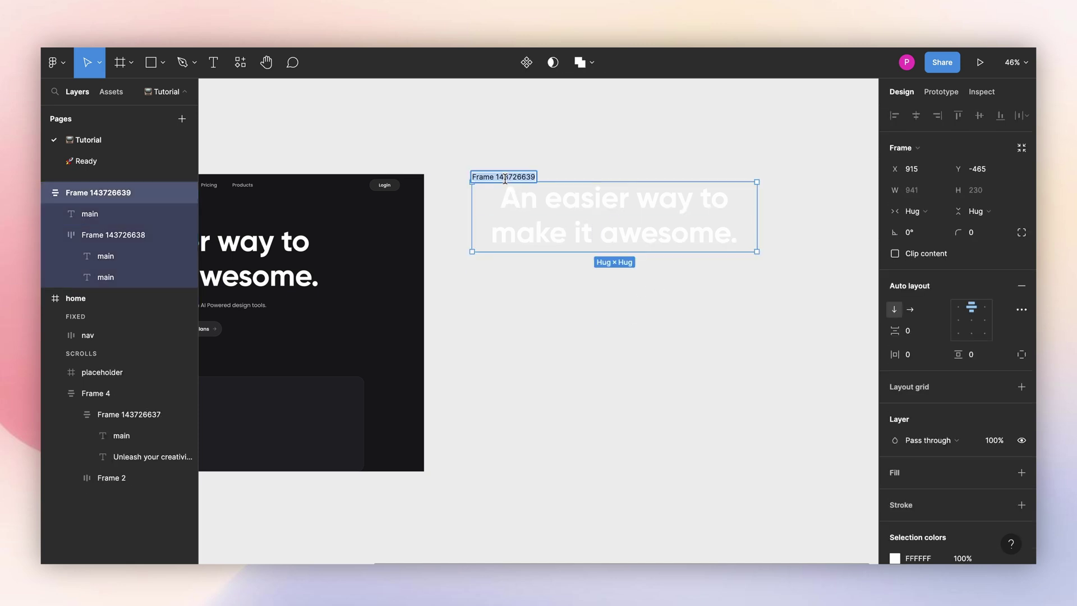
text(headline)
click(553, 137)
scroll(553, 138, right, 10)
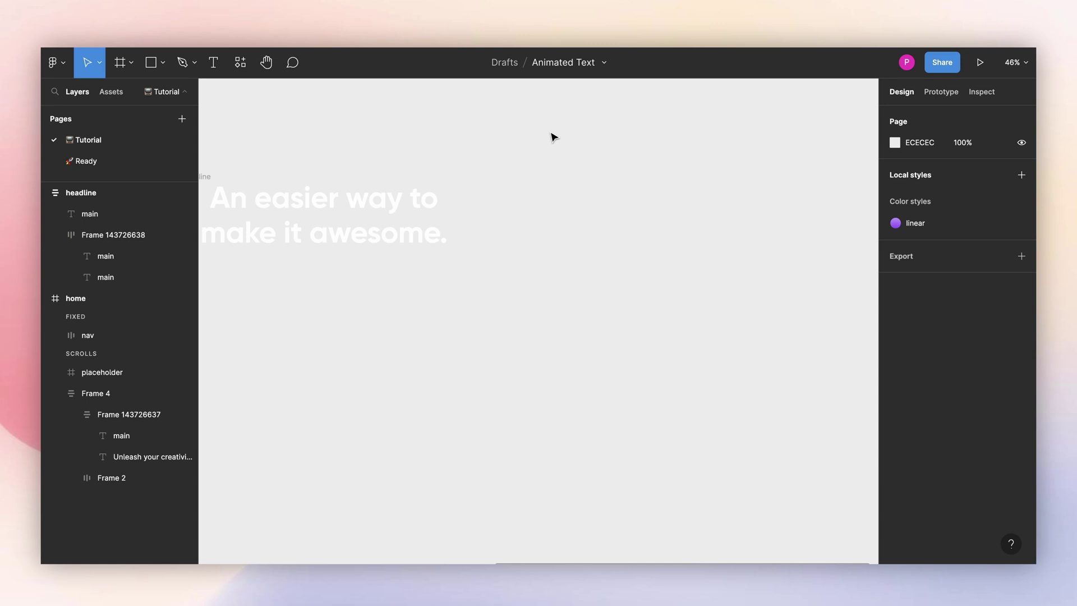
Place a copy of the word "awesome." from the headline frame on the empty canvas to its right
click(381, 244)
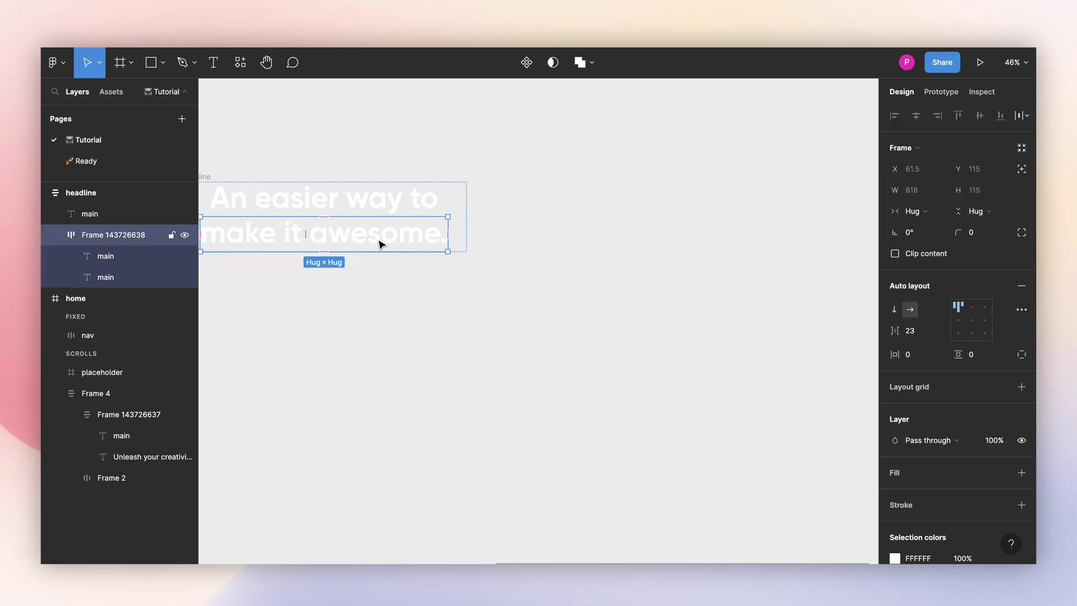
click(383, 241)
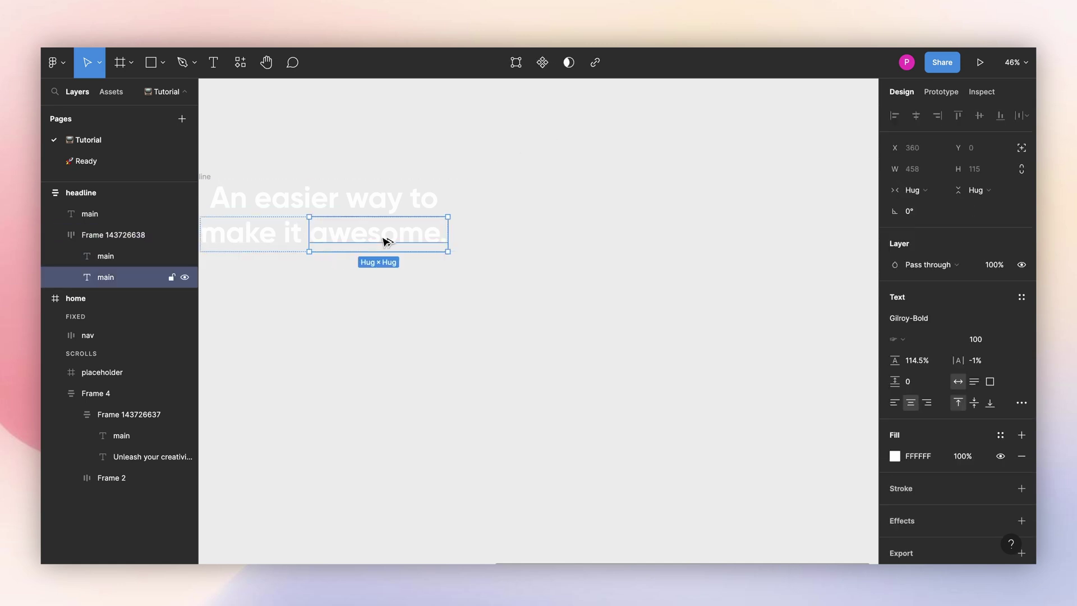
drag(386, 241, 641, 207)
scroll(634, 206, right, 2)
Add the lines "cool.", "amazing." and "memorable." below "awesome." in the copied text
double_click(645, 206)
click(668, 203)
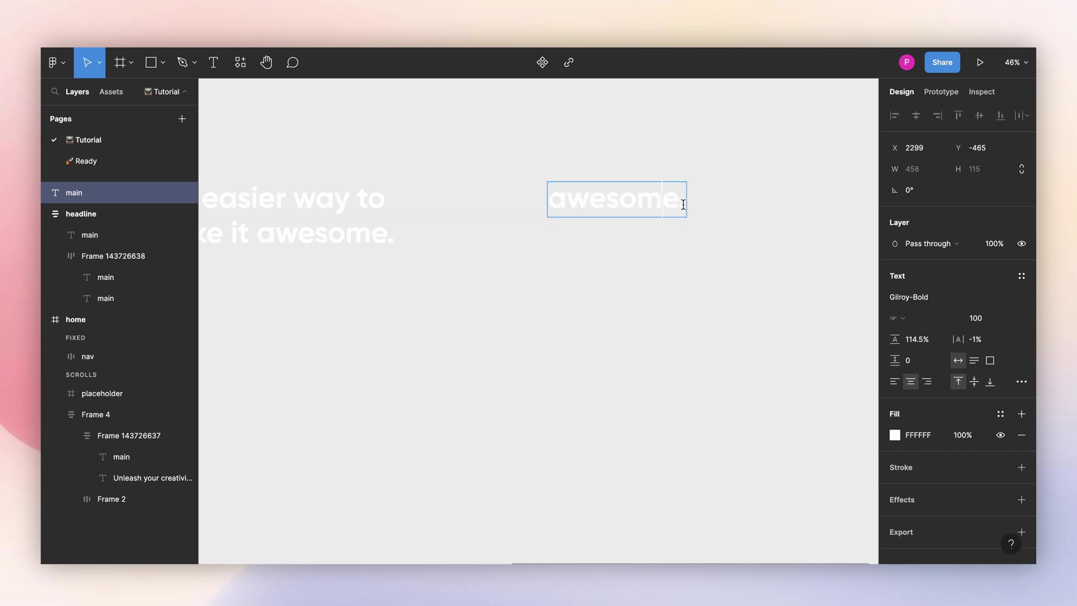
key(Return)
text(cool.)
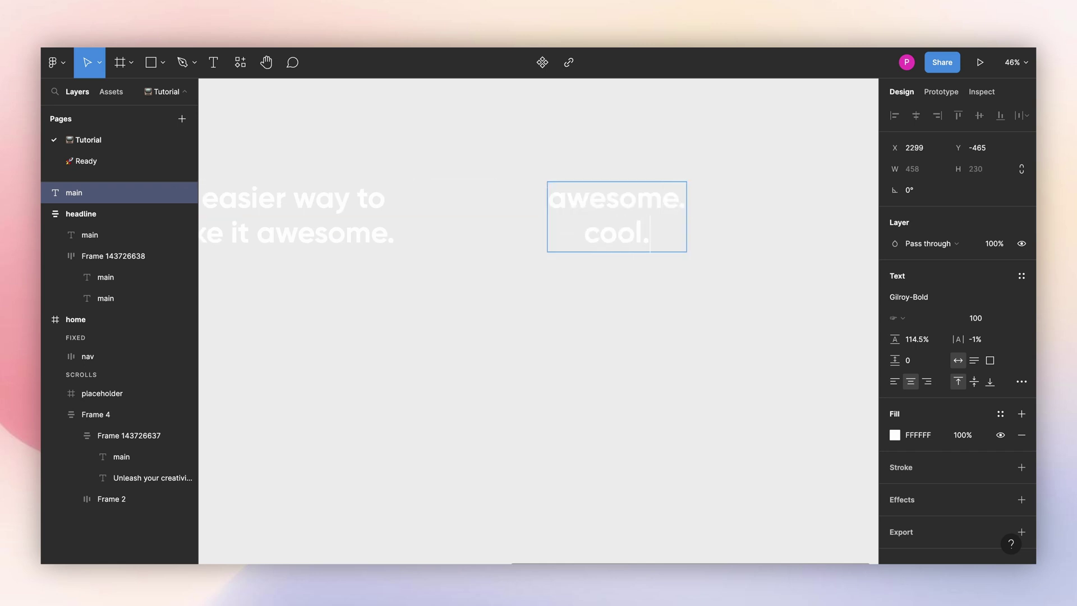
key(Return)
text(amazing.)
key(Return)
text(mem)
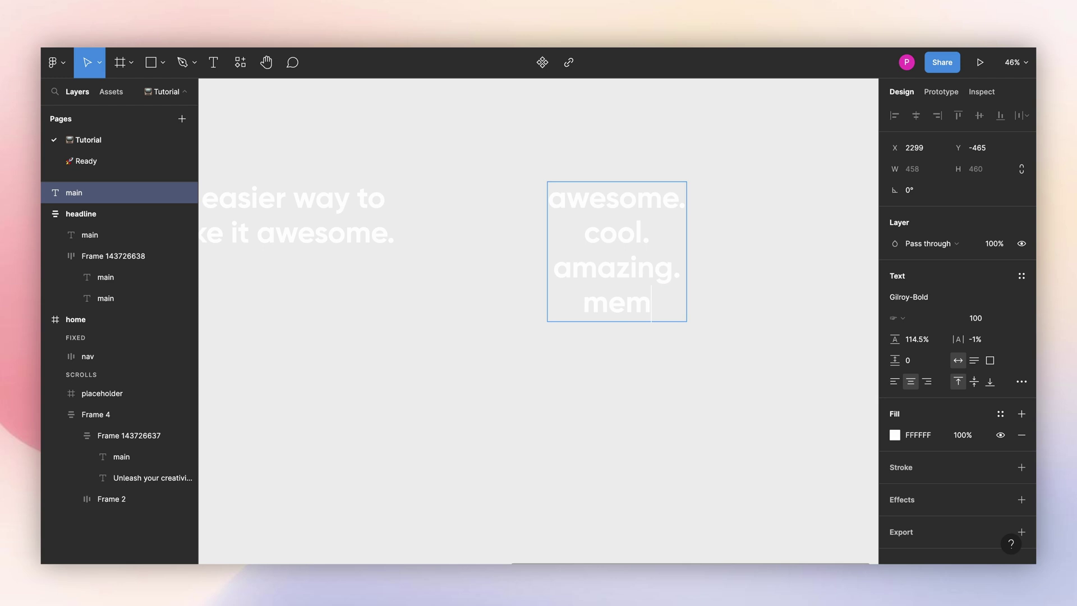
text(orable.)
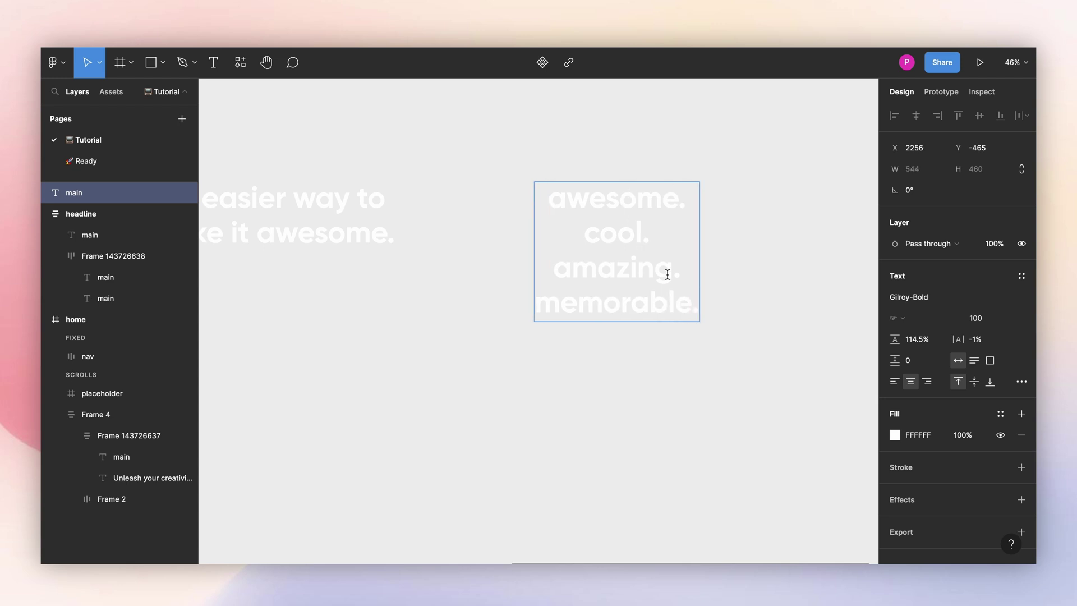
Left-align all four lines of the copied word list
drag(692, 301, 538, 197)
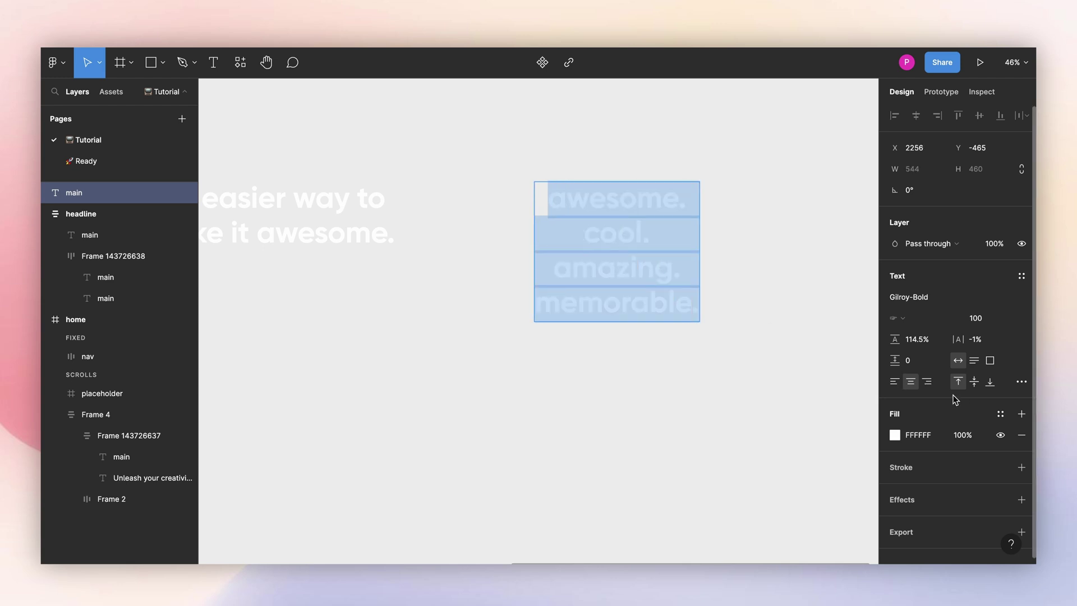
click(899, 385)
key(Escape)
scroll(662, 201, right, 2)
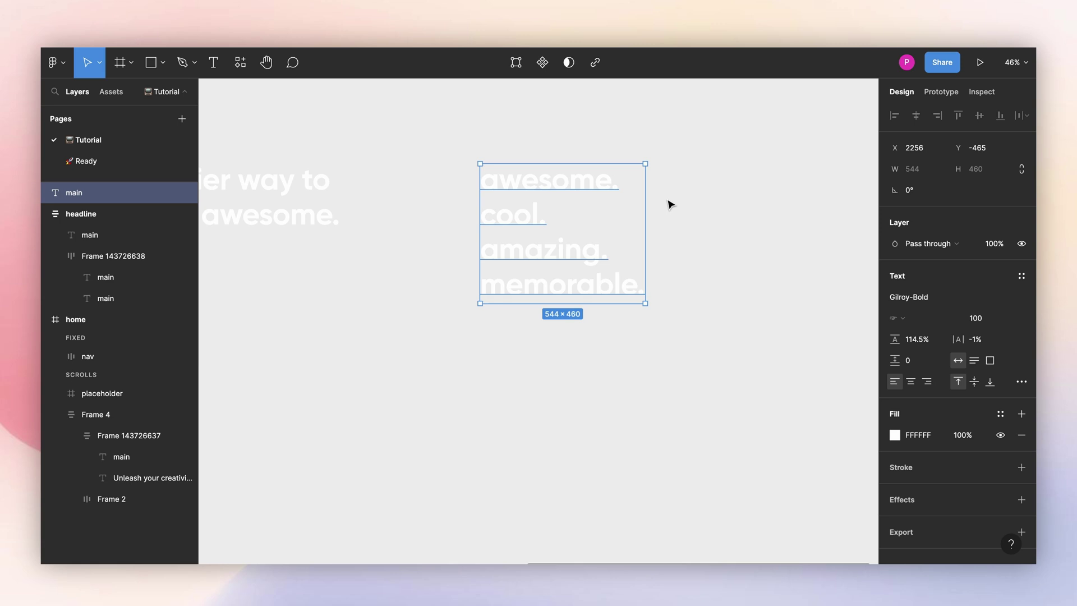
Apply the "linear" color style as the fill of the four-line word list
click(1022, 413)
click(1000, 413)
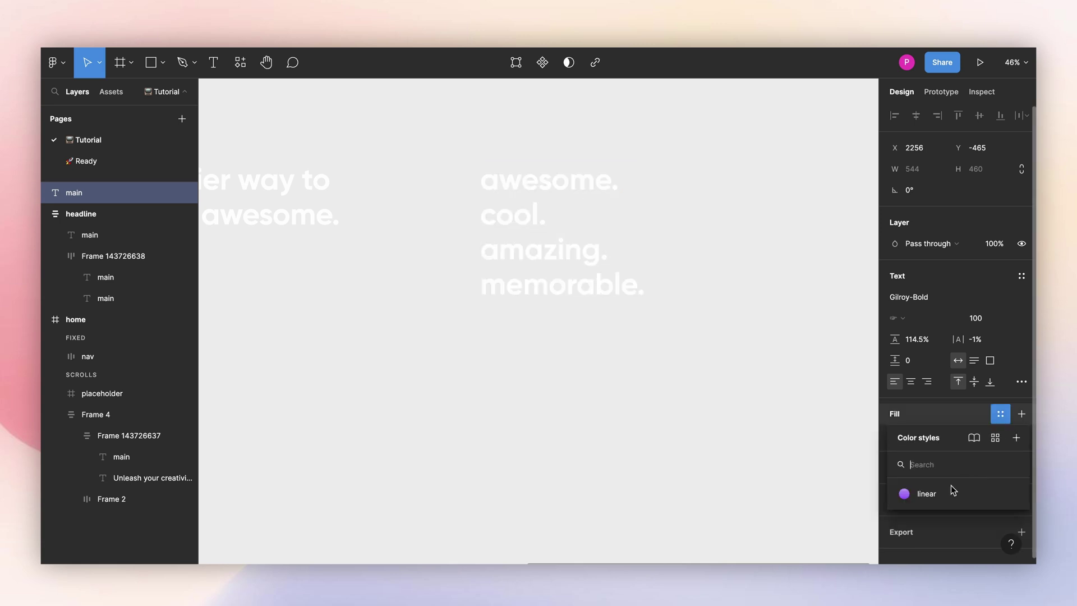
click(940, 496)
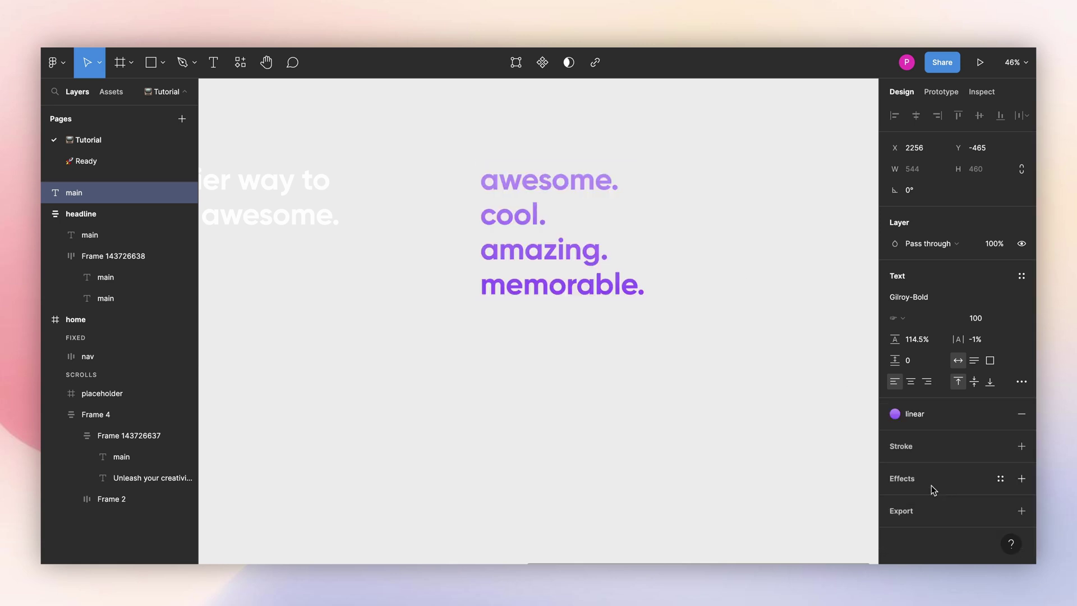
click(732, 242)
Wrap the four-line word list in a frame and shorten the frame from below to enclose only "awesome."
click(569, 242)
right_click(567, 242)
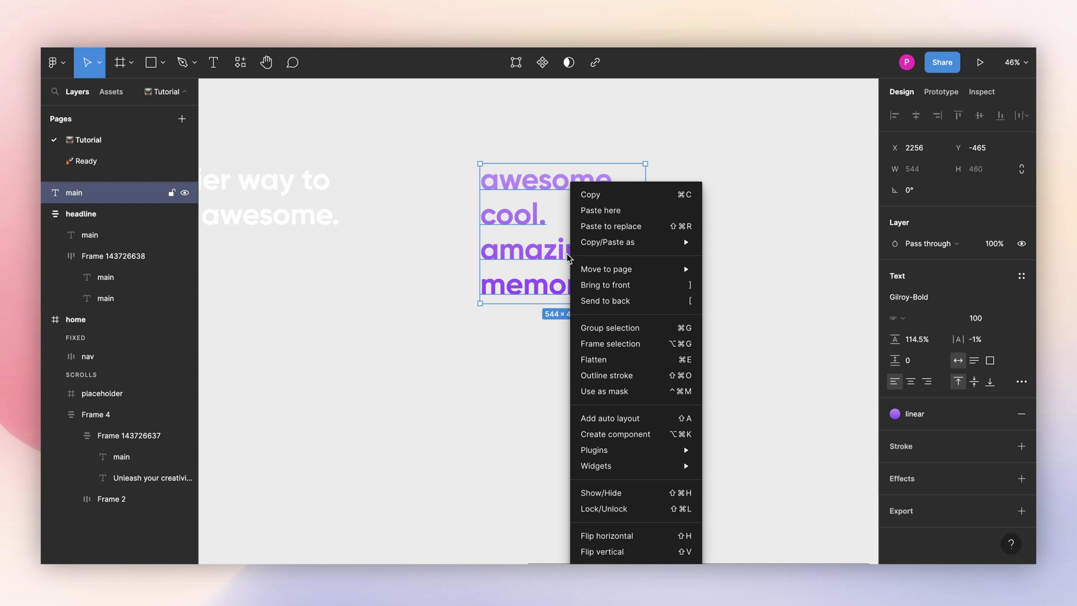
click(637, 342)
scroll(592, 280, up, 3)
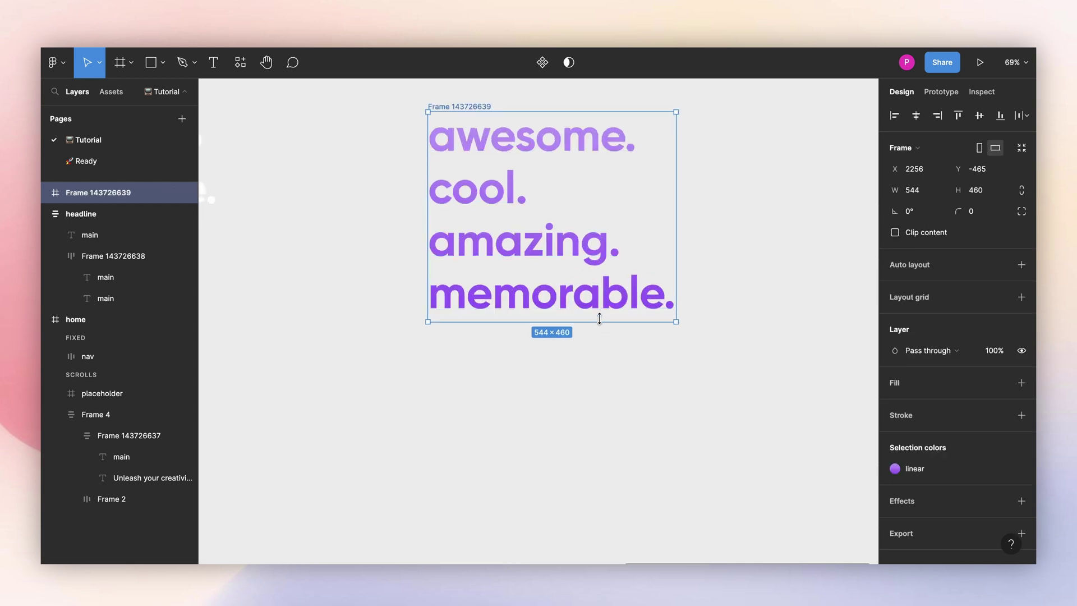
drag(594, 325, 587, 162)
Check the height of "awesome." in the headline and set the word-list frame's height to 115
scroll(595, 171, left, 5)
key(Escape)
click(440, 187)
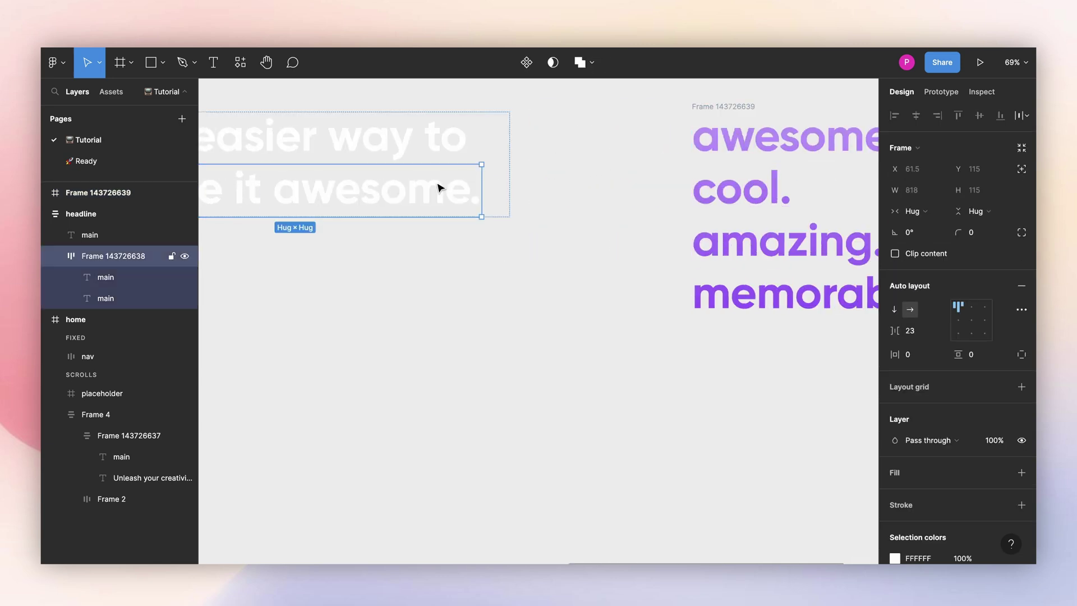
click(397, 189)
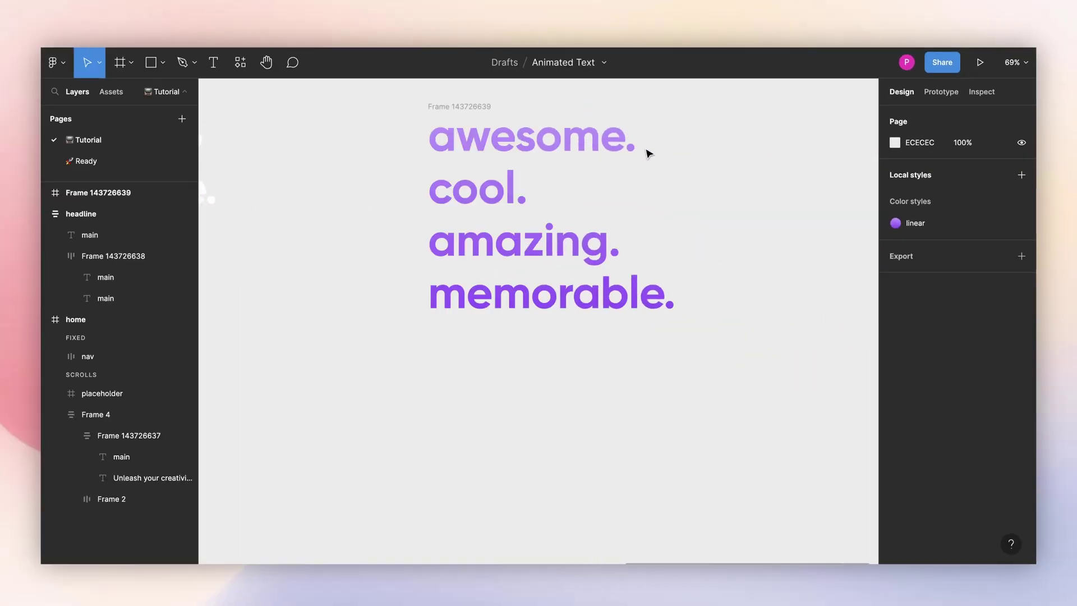
click(490, 151)
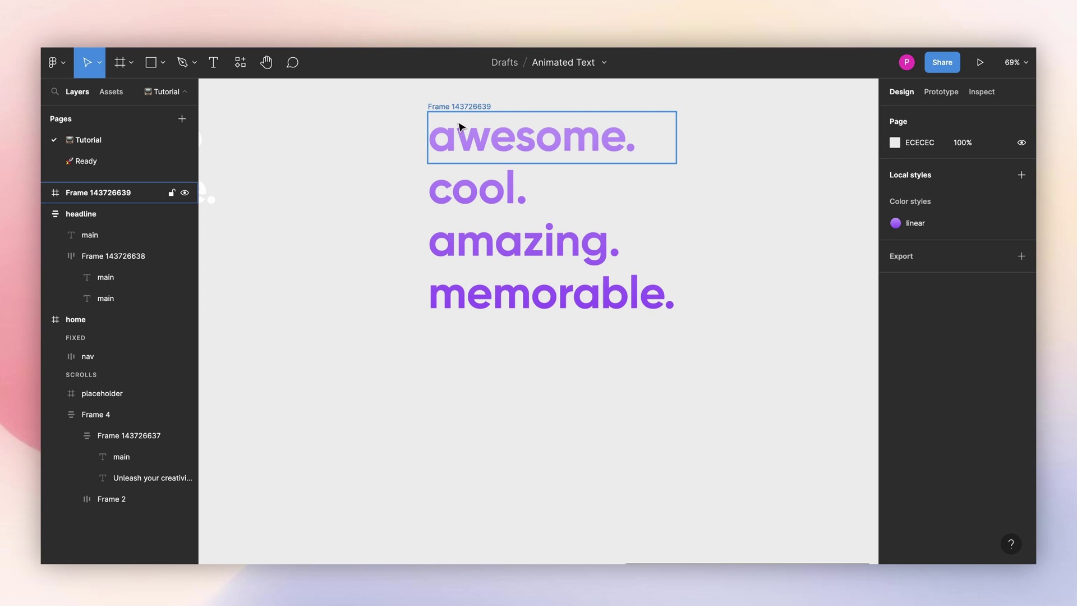
click(979, 190)
text(115)
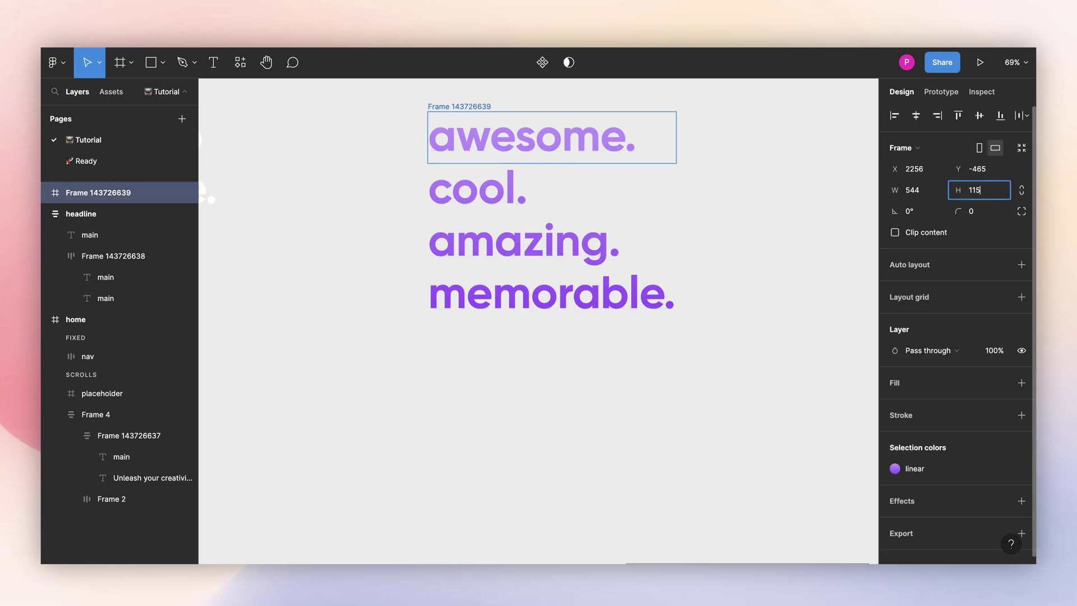
key(Return)
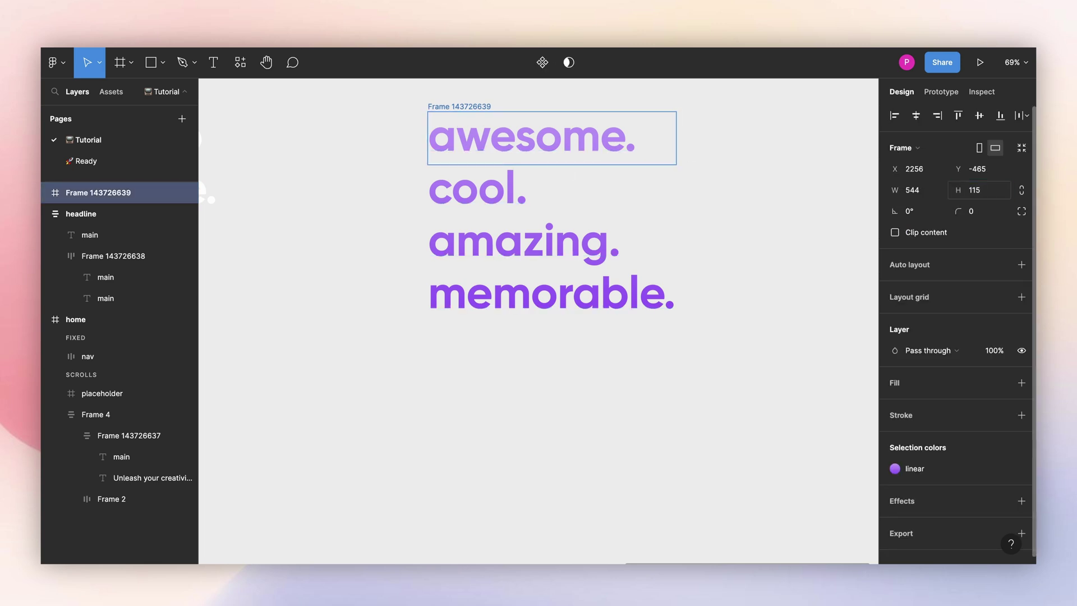
Convert the word-list frame into a component and rename it "carousel"
click(452, 99)
click(456, 104)
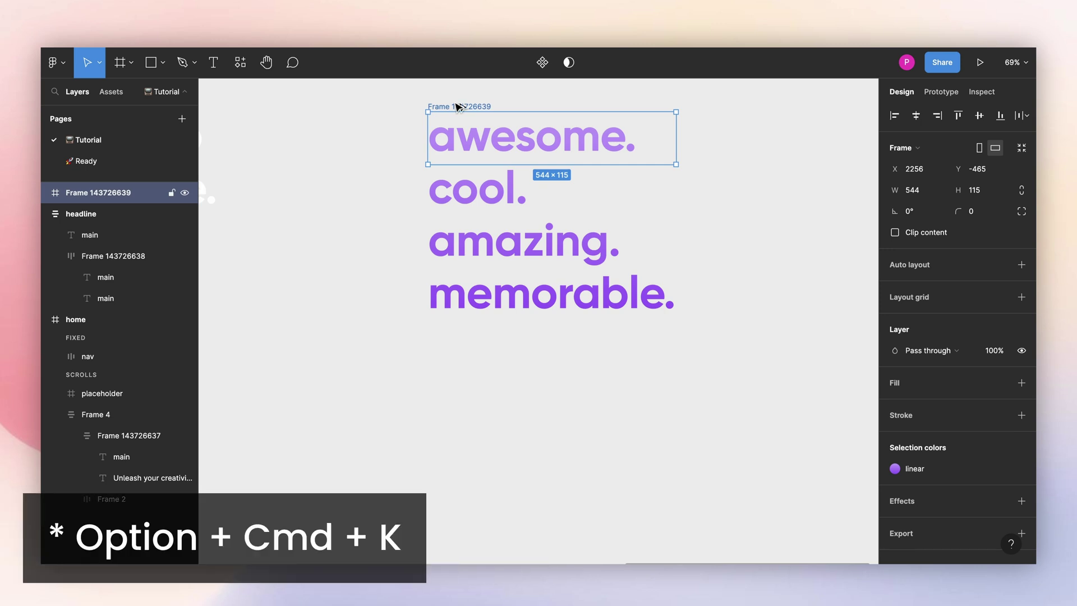
key(alt+super+k)
double_click(459, 108)
double_click(457, 106)
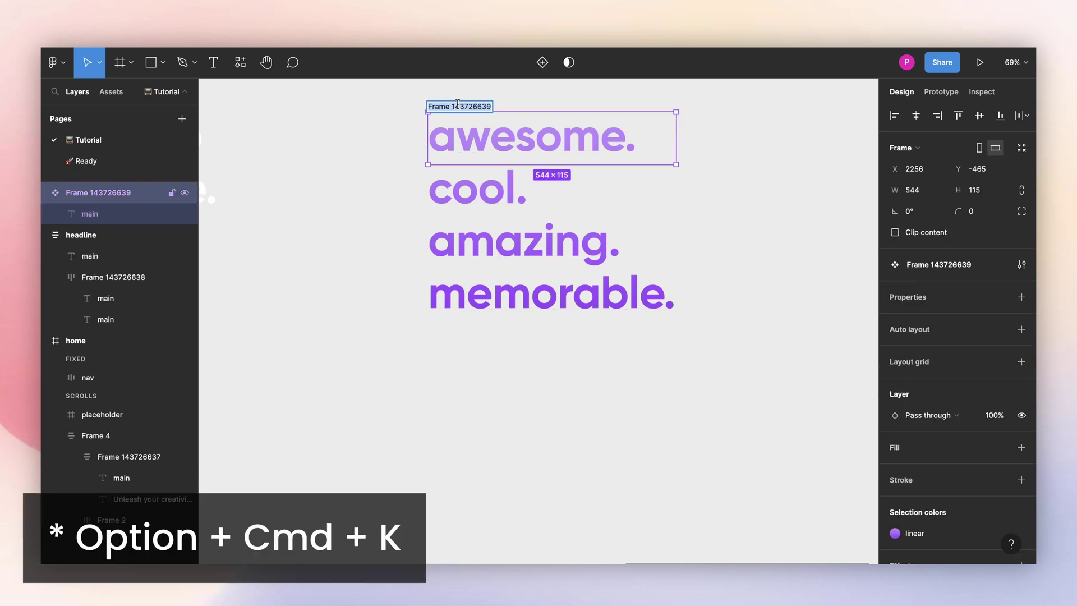
text(carousel)
key(Return)
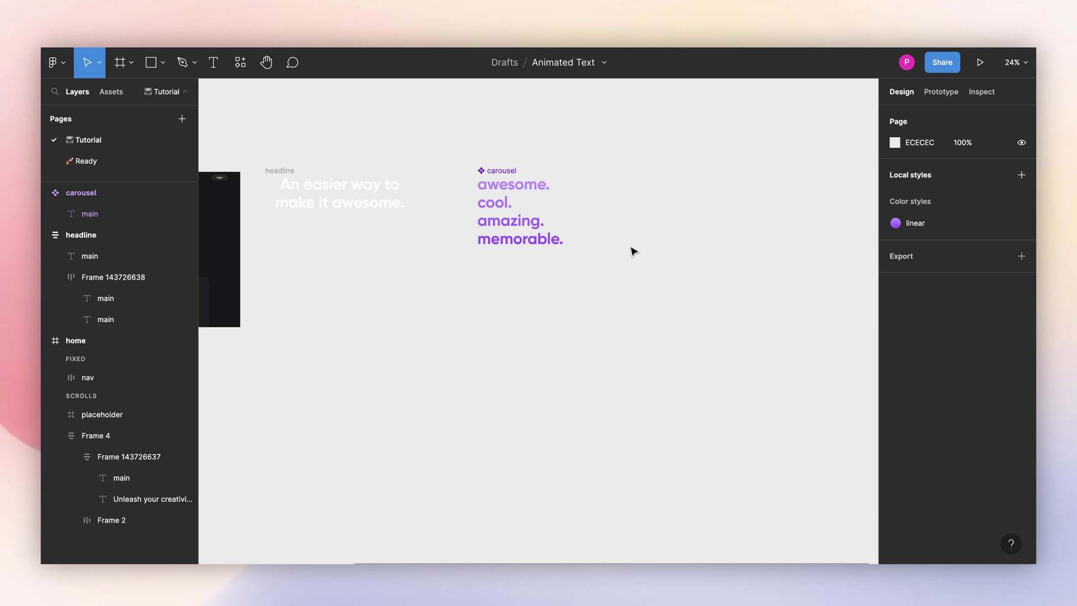
Add a second variant to the carousel component
scroll(566, 208, up, 2)
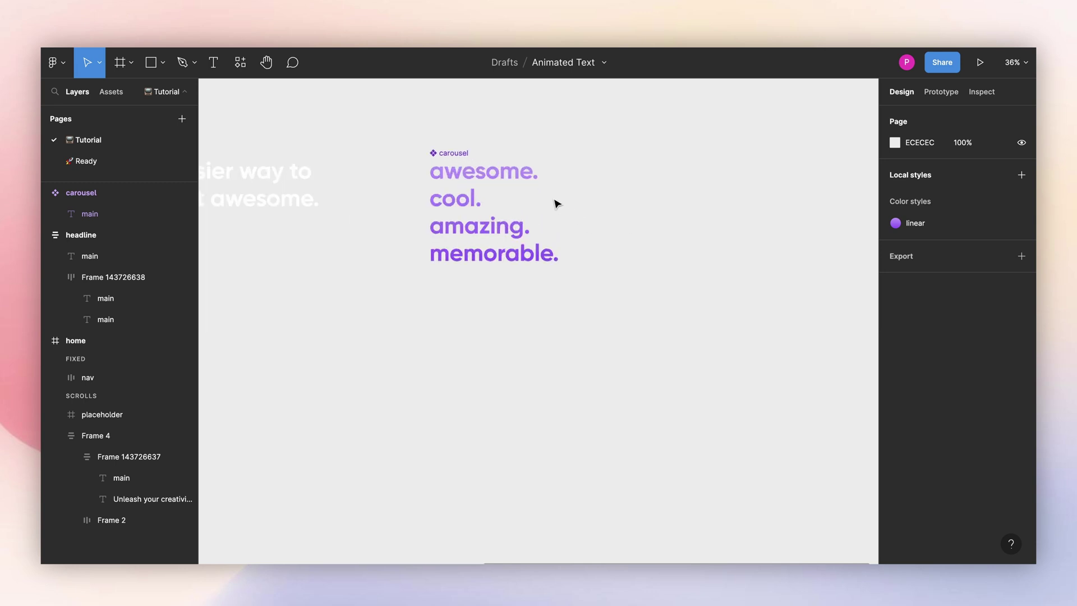
click(456, 155)
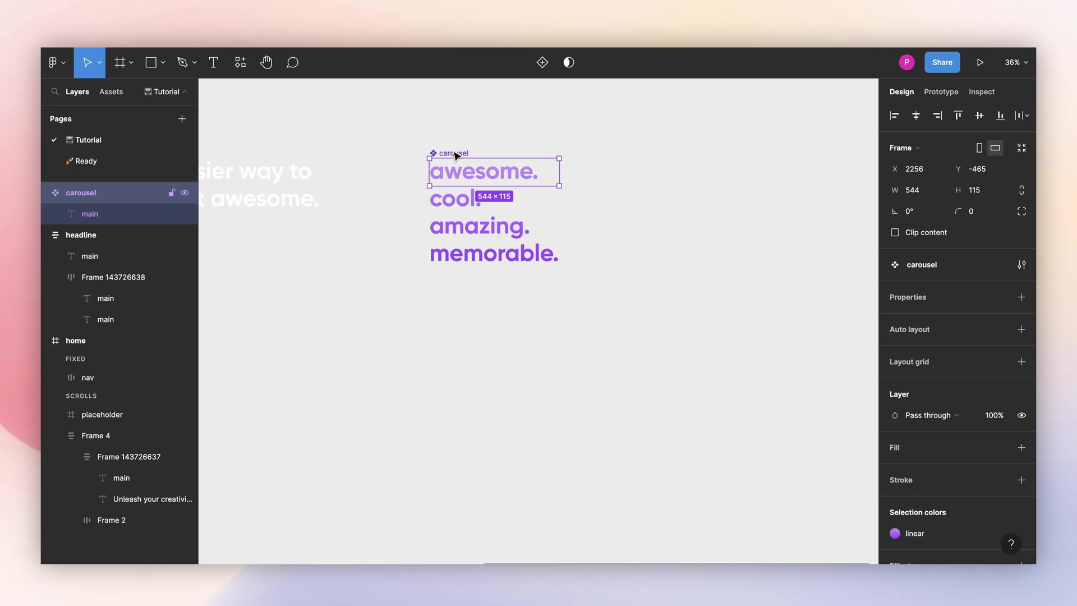
click(542, 62)
Give the carousel component set a vertical auto layout with 600 spacing and turn off its content clipping
click(474, 112)
click(453, 148)
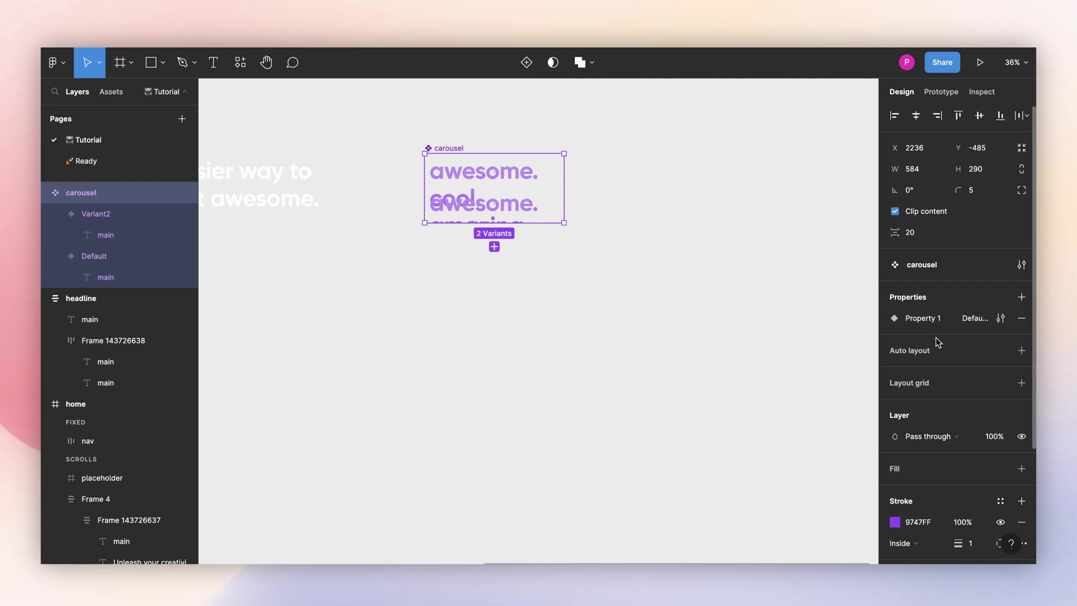
click(1021, 351)
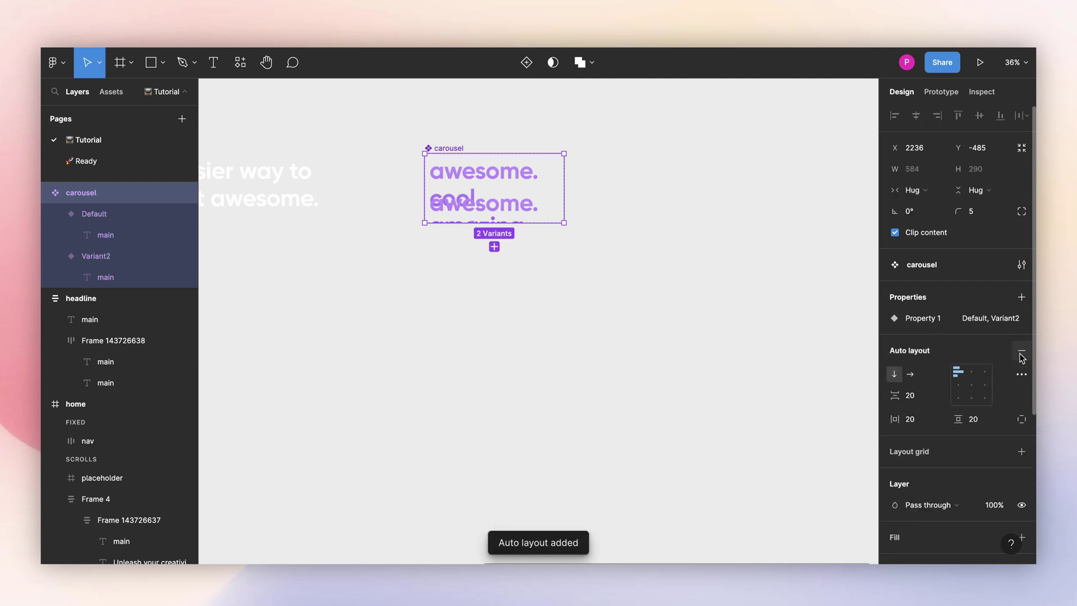
click(916, 398)
text(600)
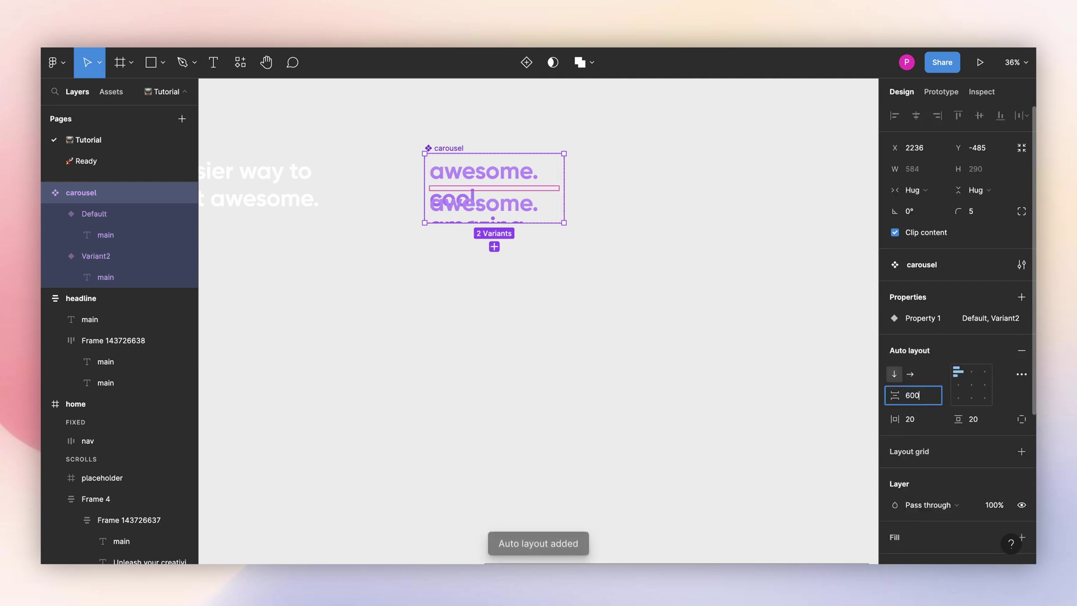
key(Return)
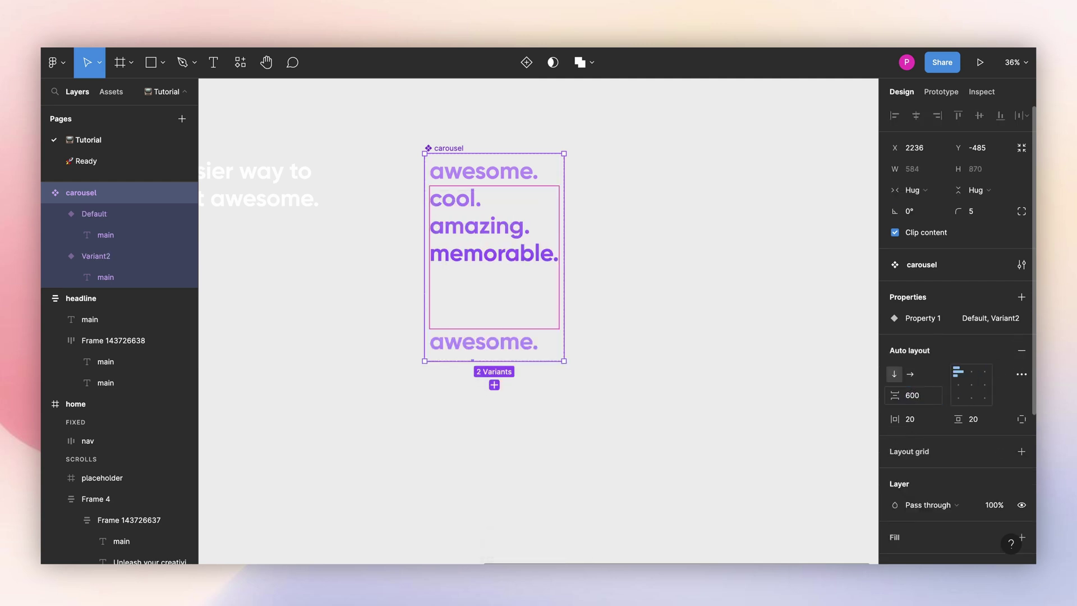
click(895, 233)
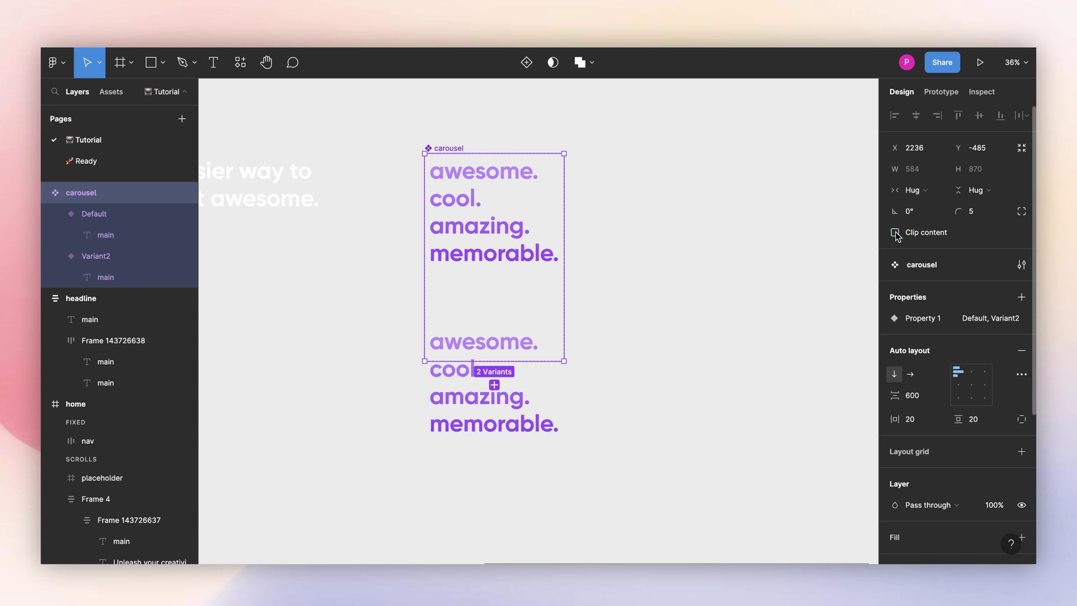
click(595, 287)
Add two more variants to the carousel component set to make four
click(451, 150)
click(523, 63)
scroll(501, 130, down, 3)
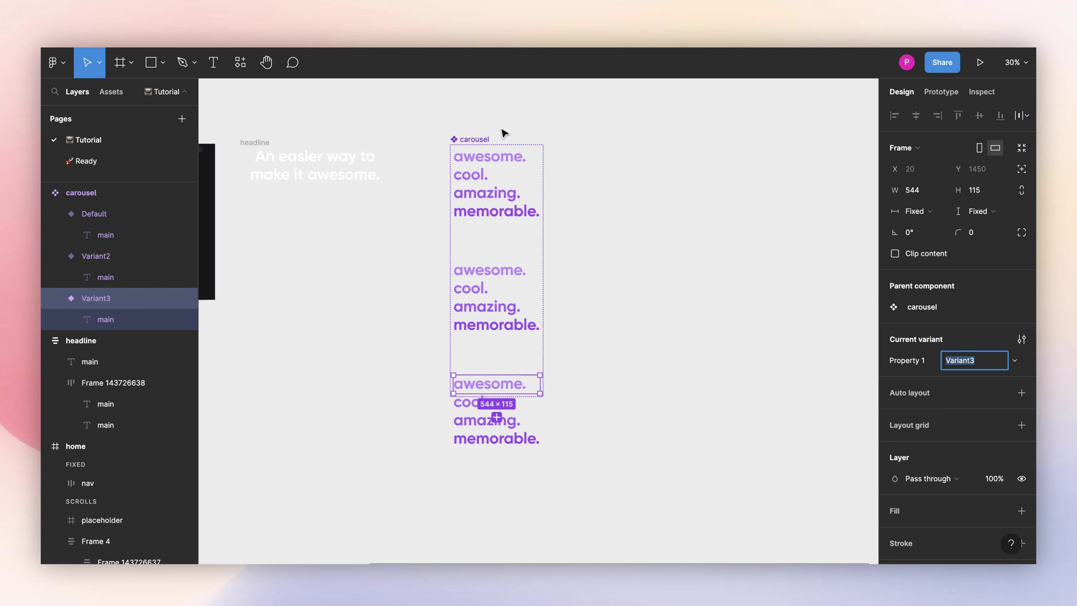
click(480, 140)
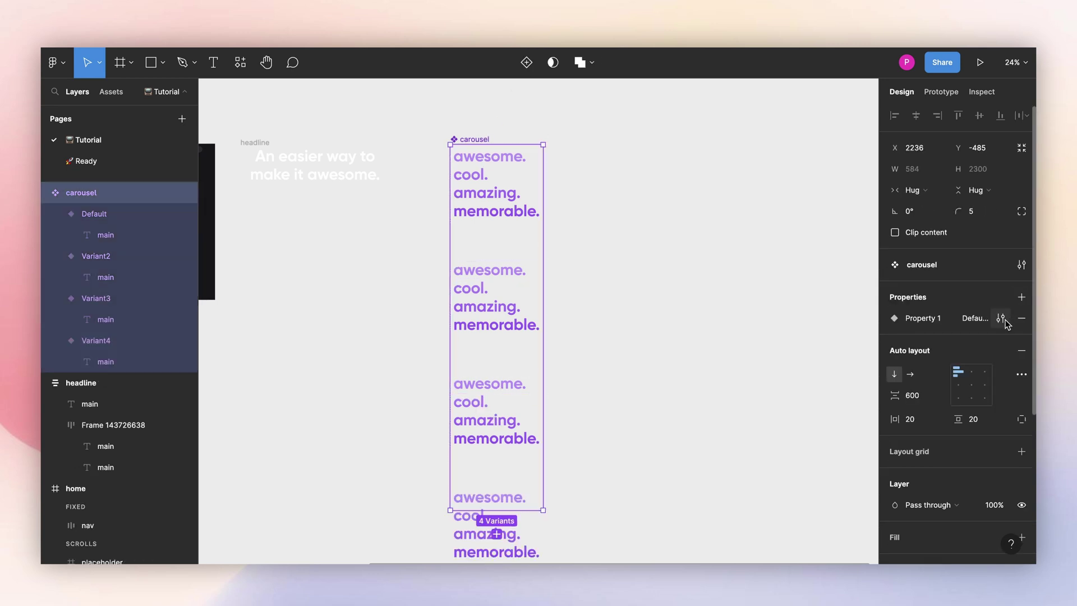
Rename the carousel's variant property to "word"
click(1002, 319)
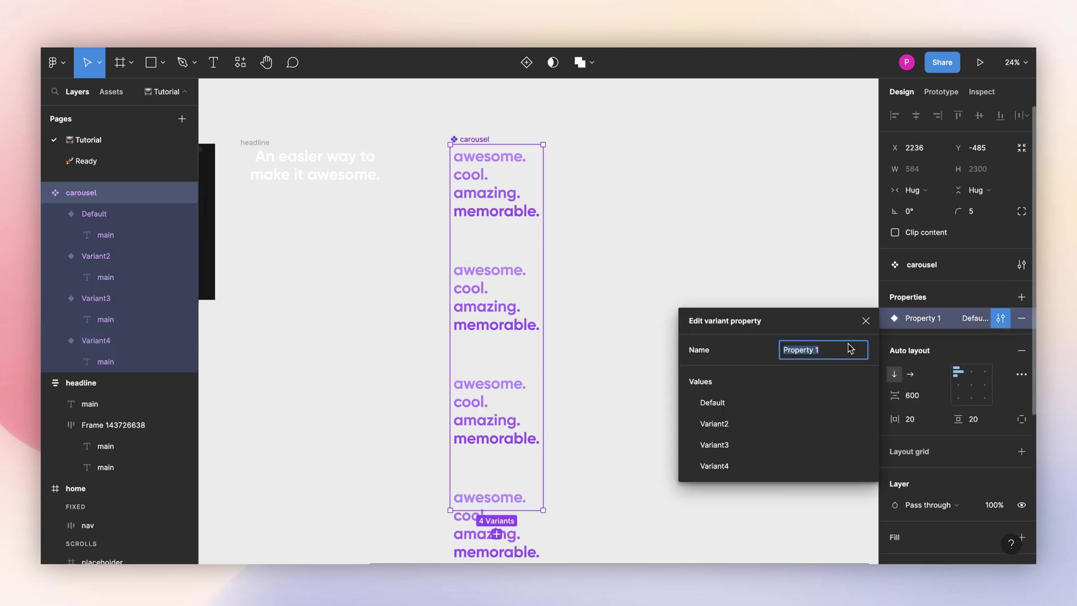
text(p)
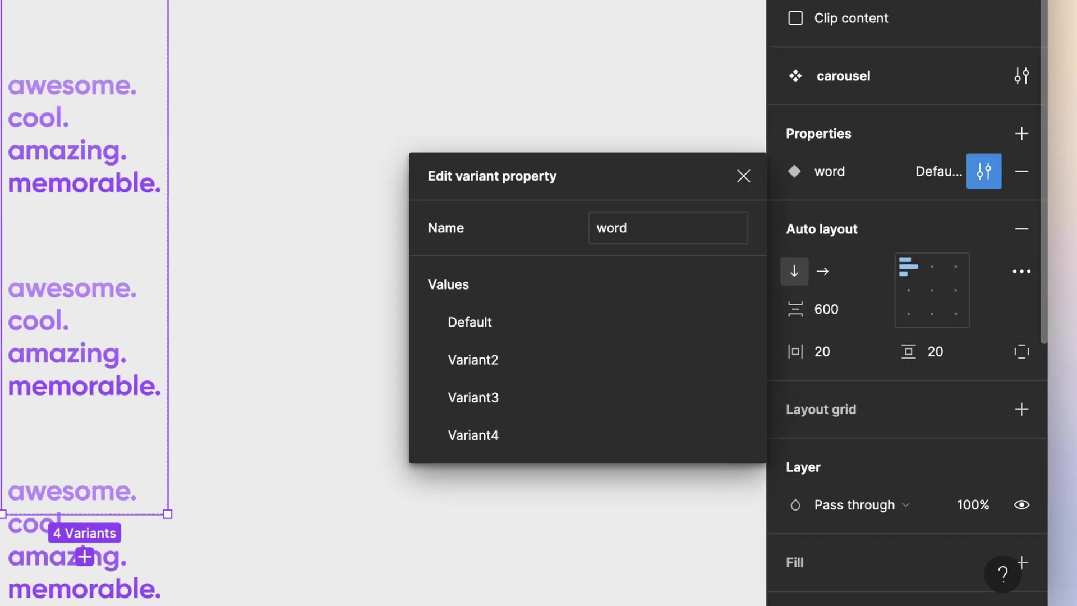
key(Return)
Rename the four variant values, in order, as "awesome", "cool", "amazing" and "memorable"
double_click(723, 397)
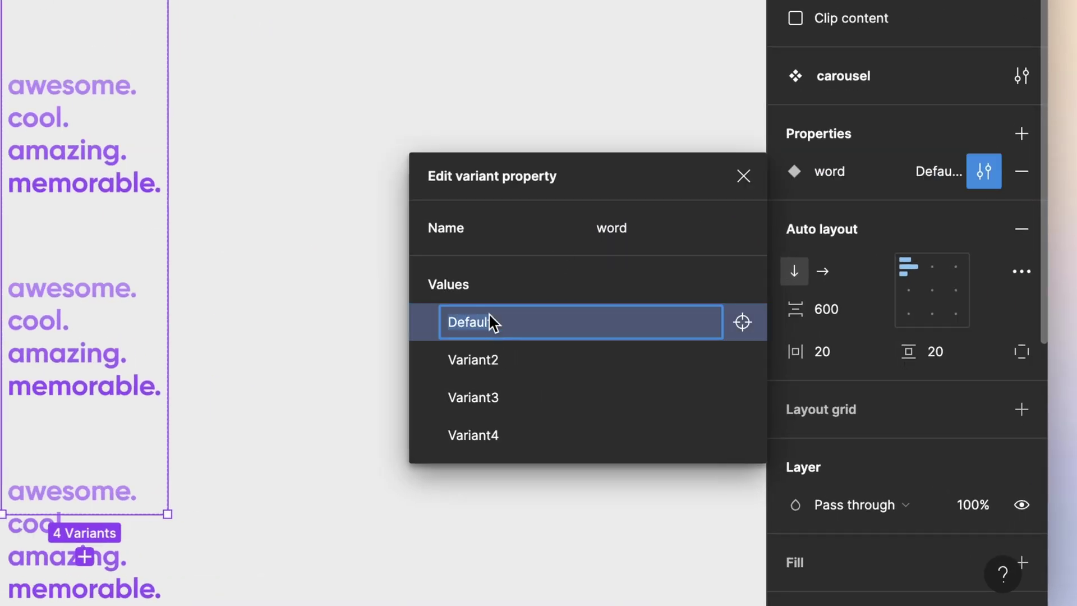
text(awesome)
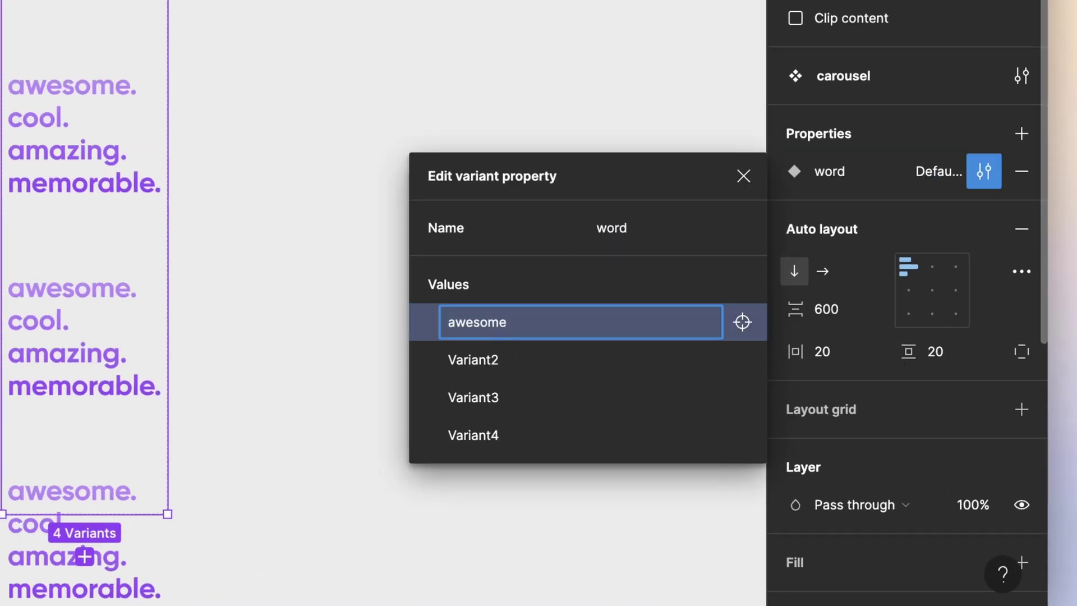
double_click(471, 360)
text(cool)
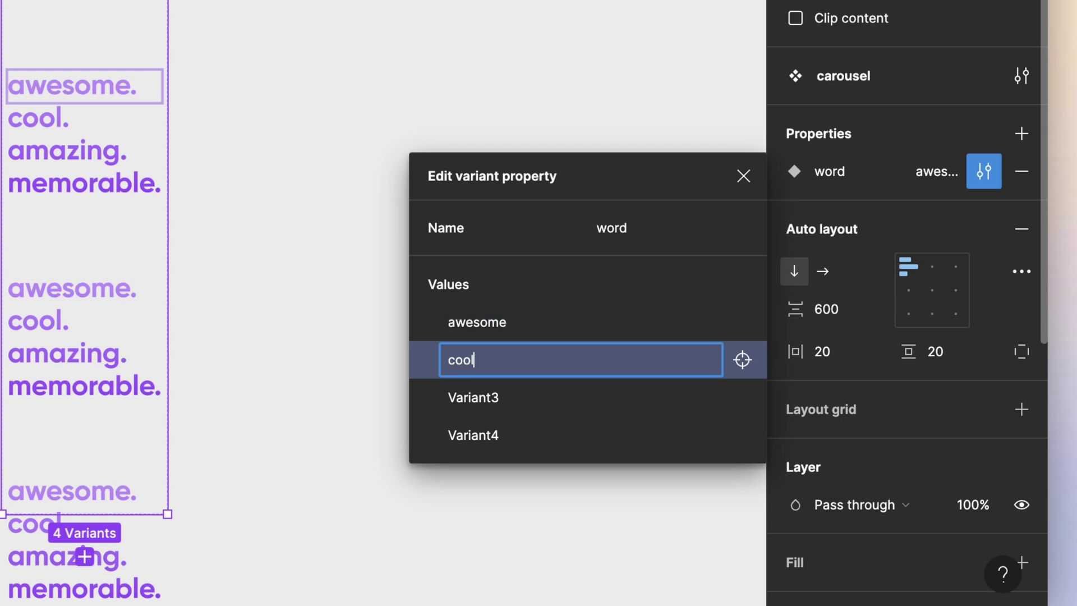
double_click(483, 387)
text(amazing)
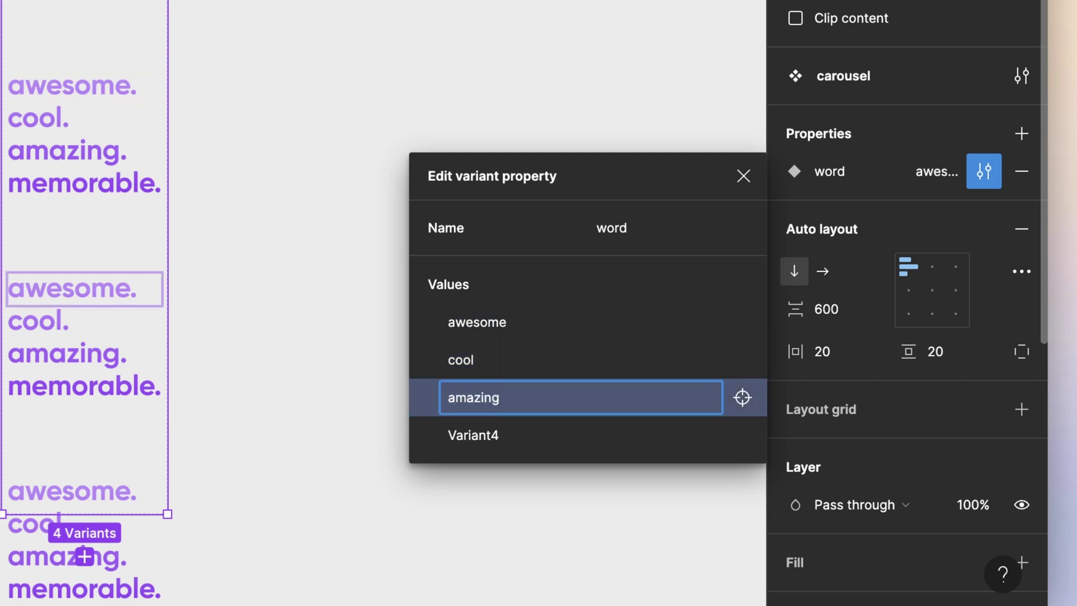
double_click(502, 432)
text(mem)
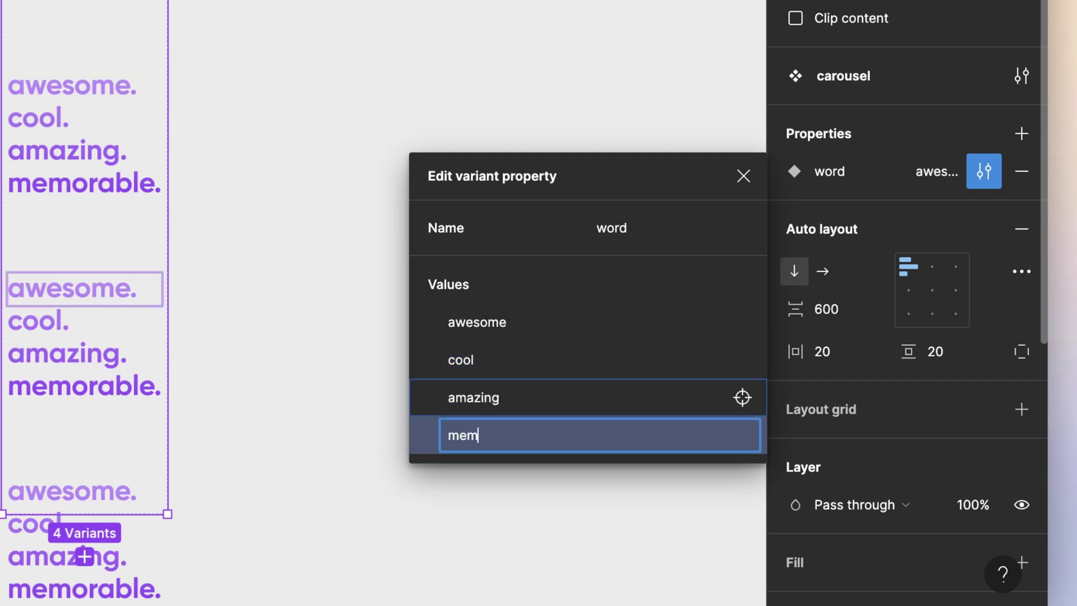
text(orable)
key(Return)
click(743, 175)
click(557, 67)
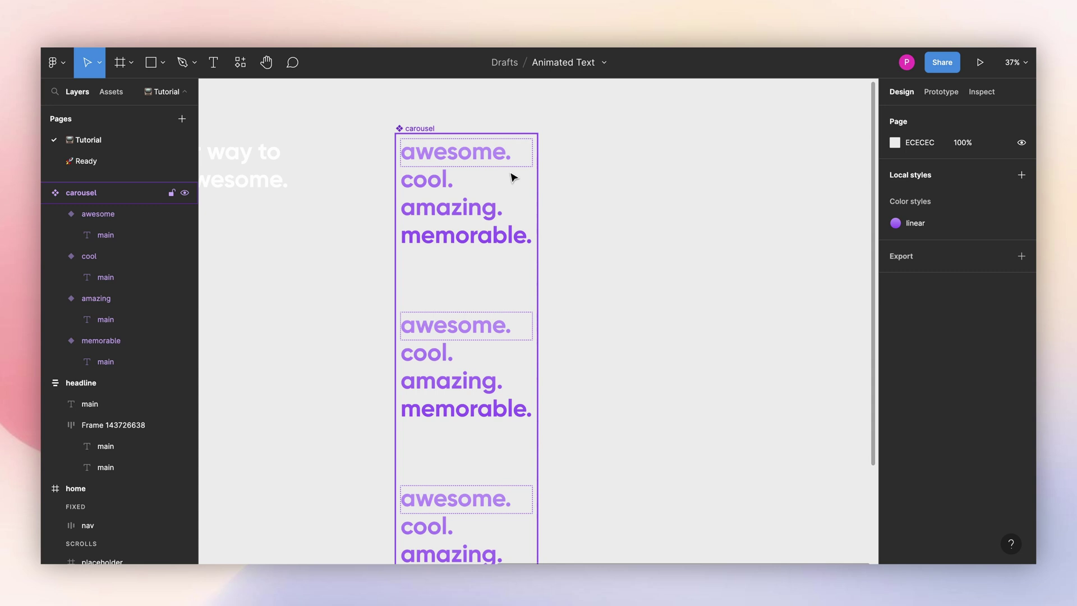
scroll(511, 178, up, 1)
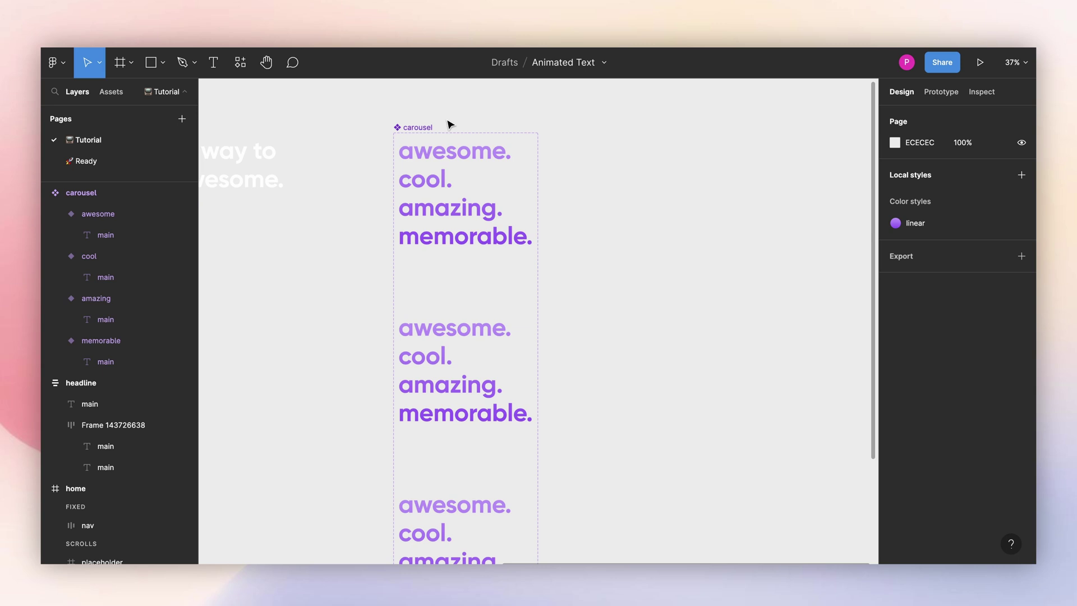
scroll(437, 236, down, 3)
double_click(443, 263)
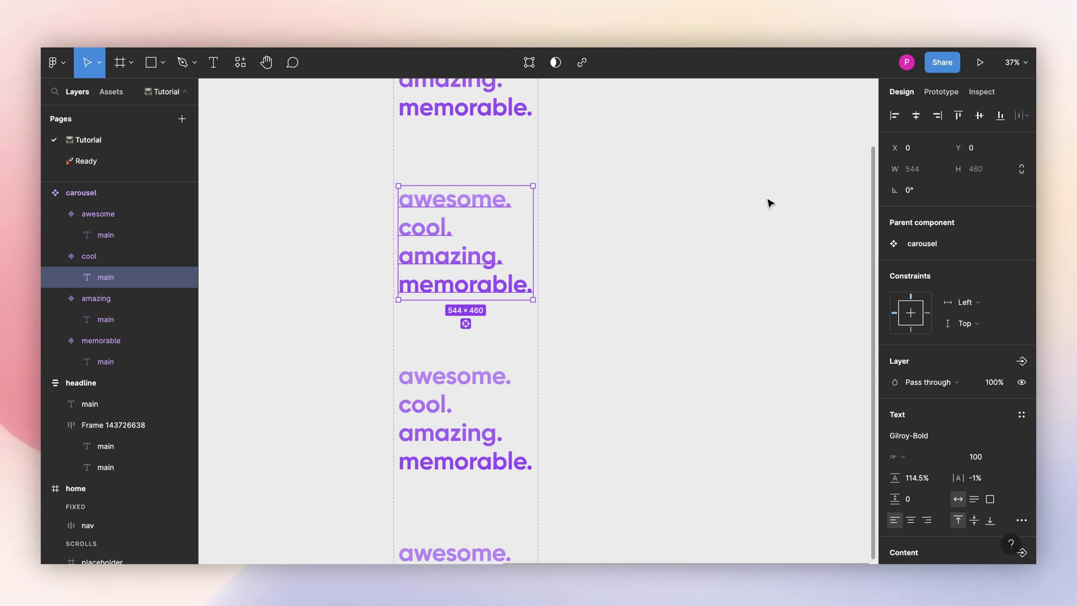
click(618, 154)
scroll(560, 162, up, 3)
Set the Y position of the text inside the cool variant to -115
click(476, 169)
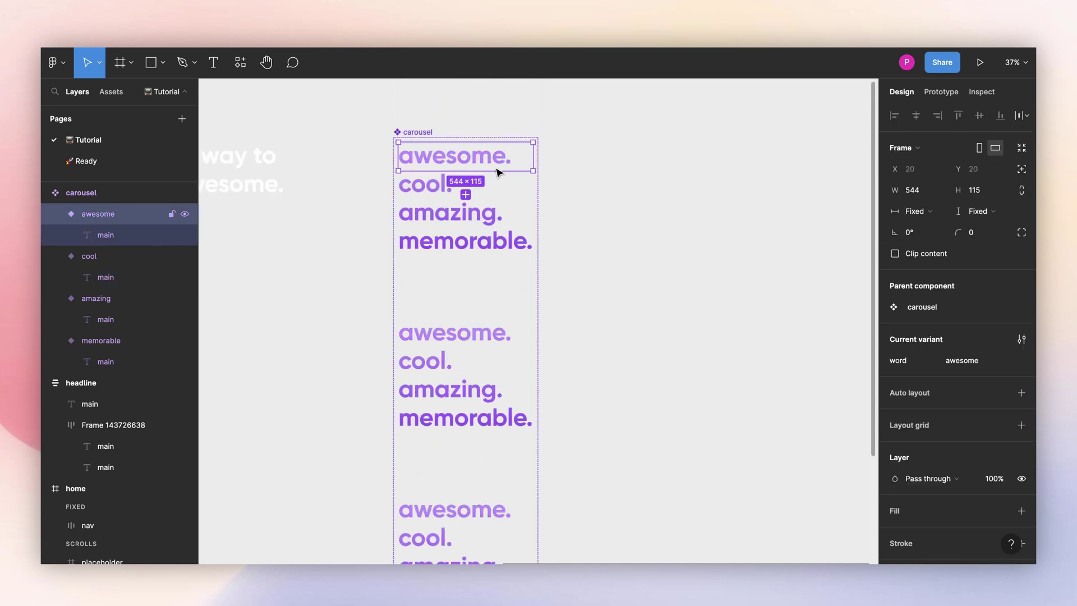
scroll(441, 311, down, 1)
click(440, 311)
double_click(464, 320)
click(971, 156)
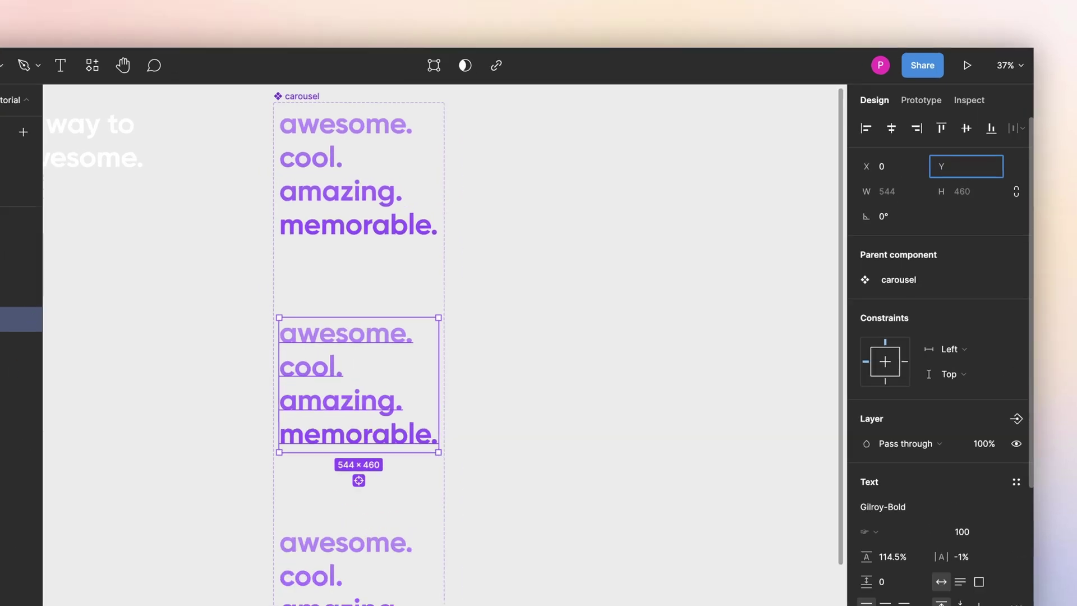
text(-115)
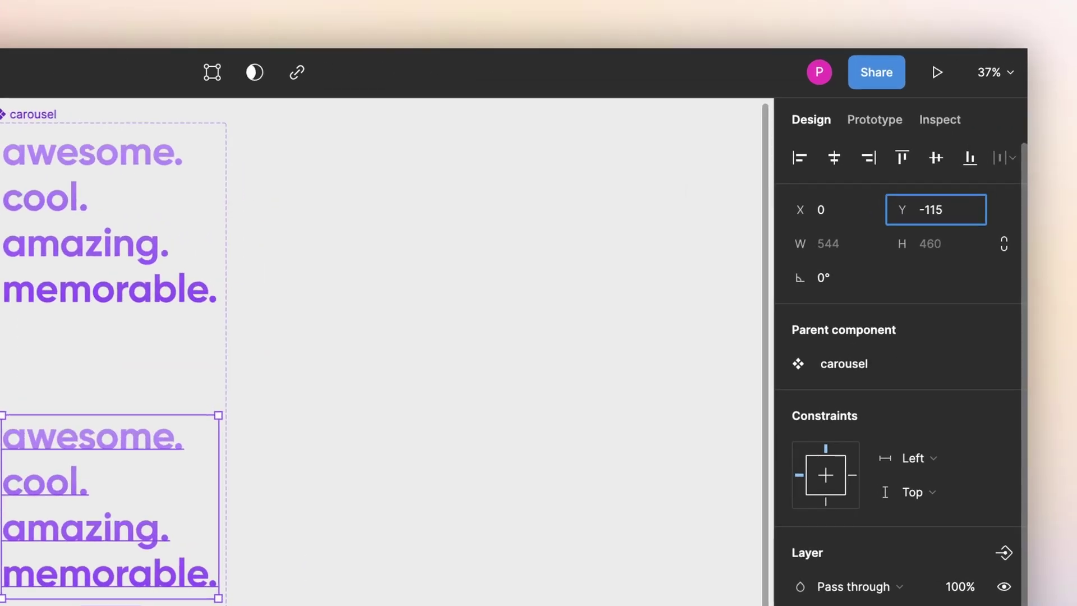
key(Return)
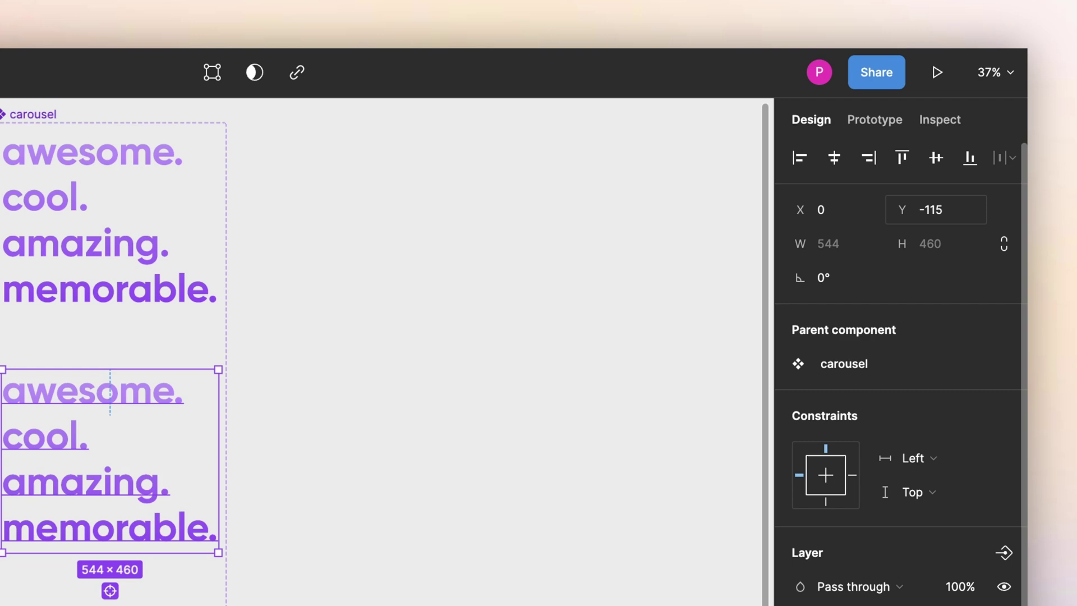
Inspect the height of the word "awesome." in the headline frame's second line
click(351, 377)
scroll(348, 373, left, 5)
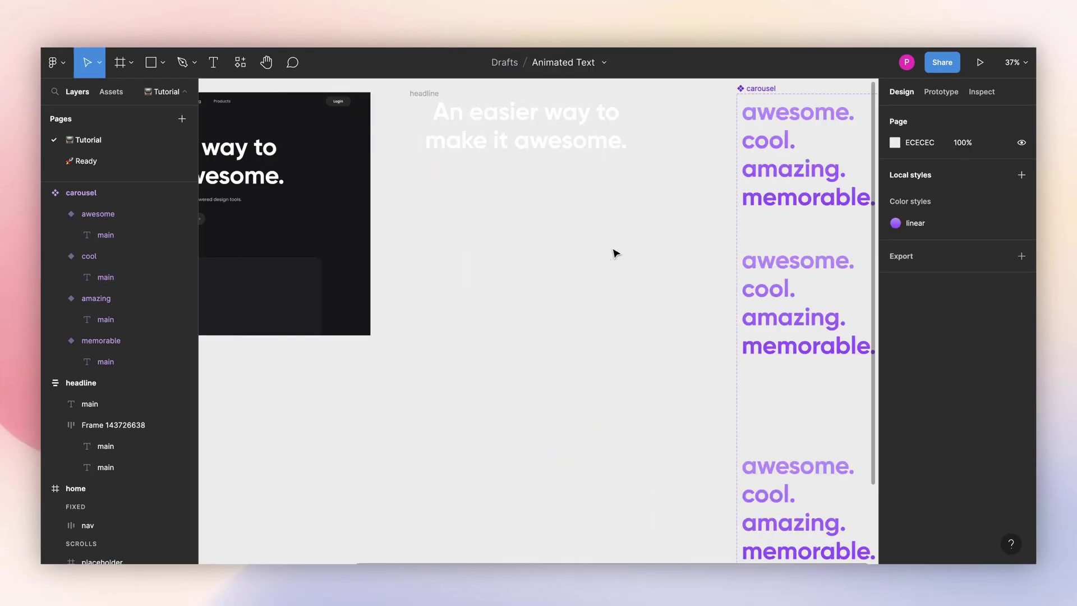
scroll(615, 254, left, 5)
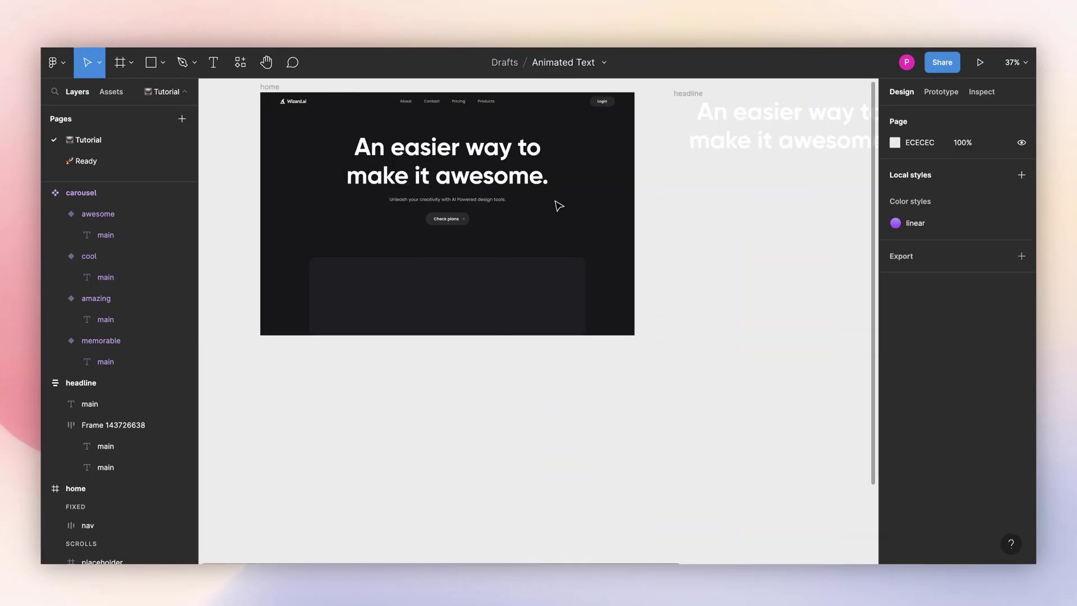
scroll(534, 180, up, 5)
scroll(617, 127, right, 5)
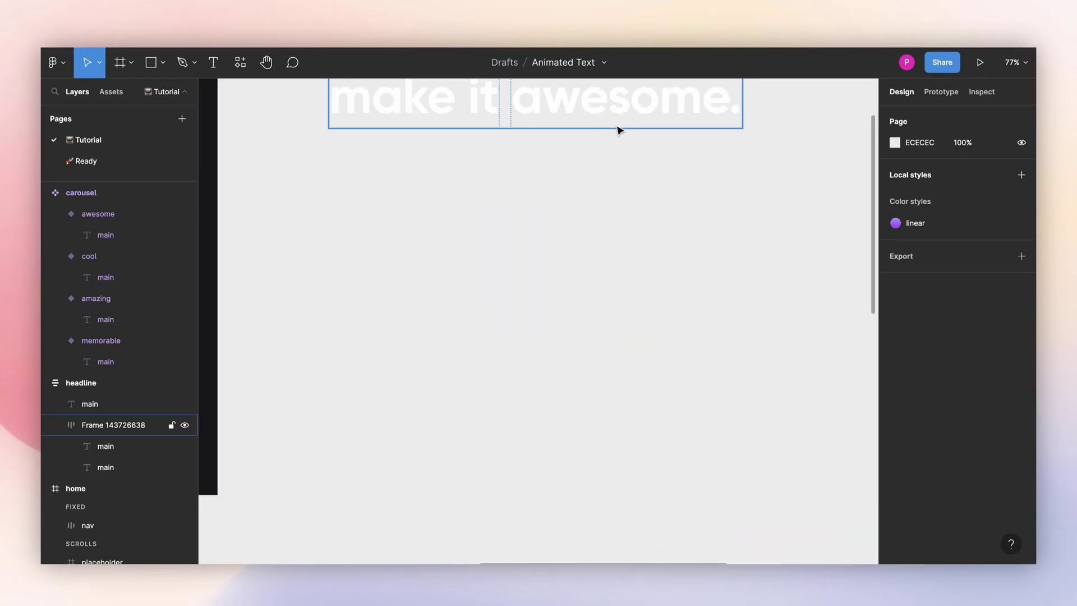
double_click(626, 120)
scroll(617, 140, up, 3)
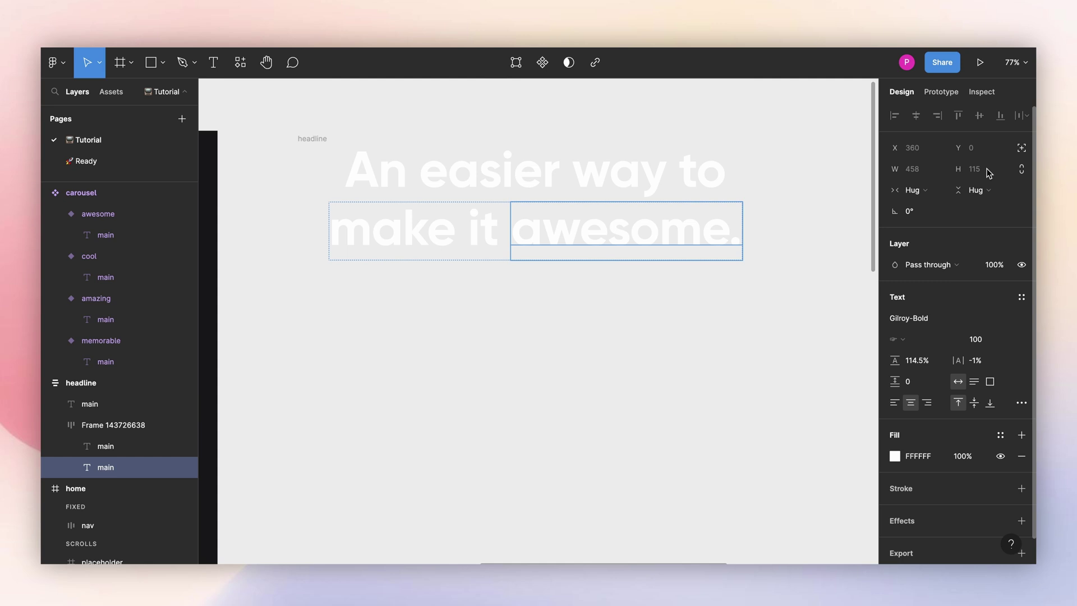
scroll(413, 202, right, 5)
scroll(385, 192, down, 3)
scroll(411, 195, down, 3)
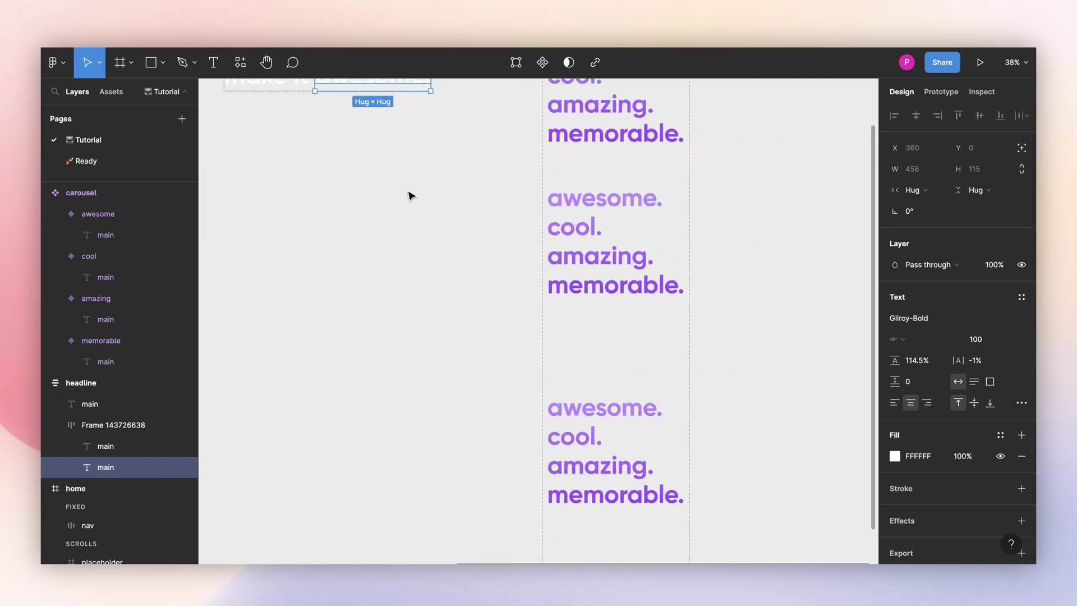
Set the Y position of the text inside the amazing variant to 2*-115 (-230)
scroll(708, 240, down, 2)
click(707, 240)
scroll(524, 233, right, 3)
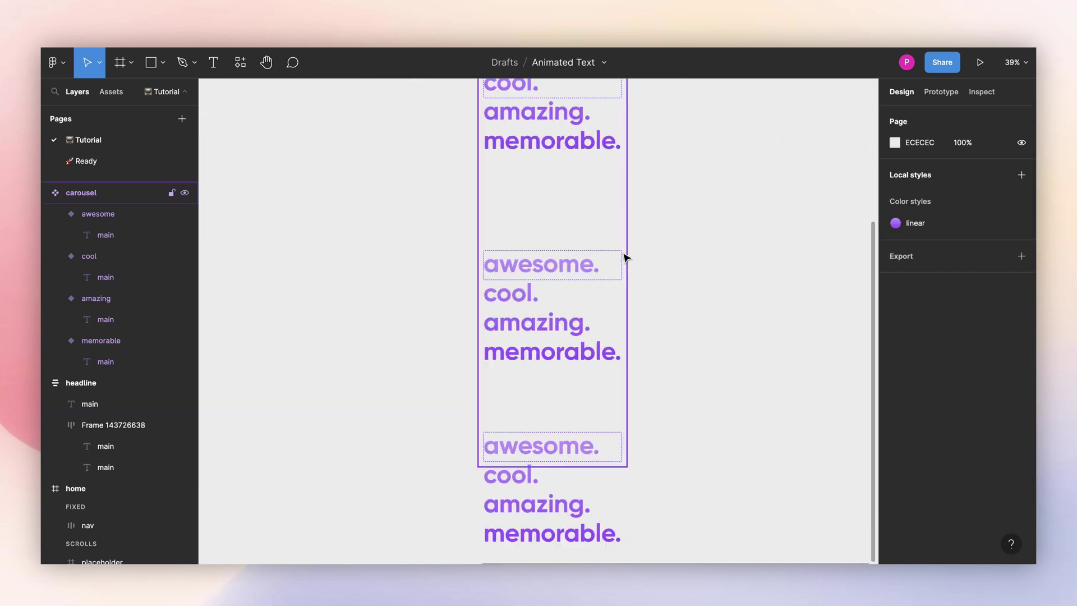
click(577, 267)
double_click(577, 319)
key(Return)
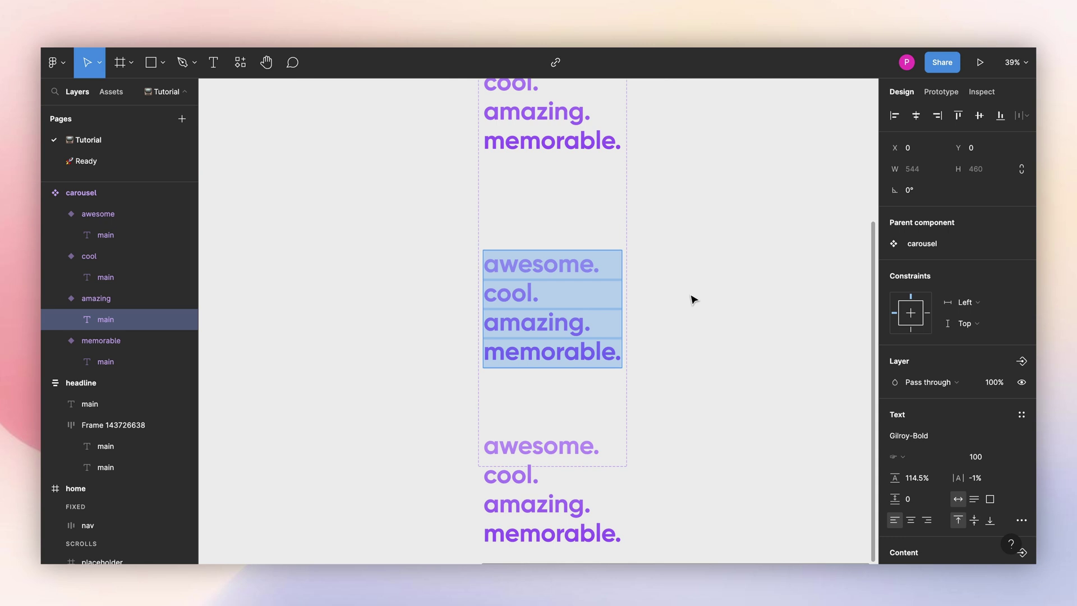
key(Escape)
click(973, 148)
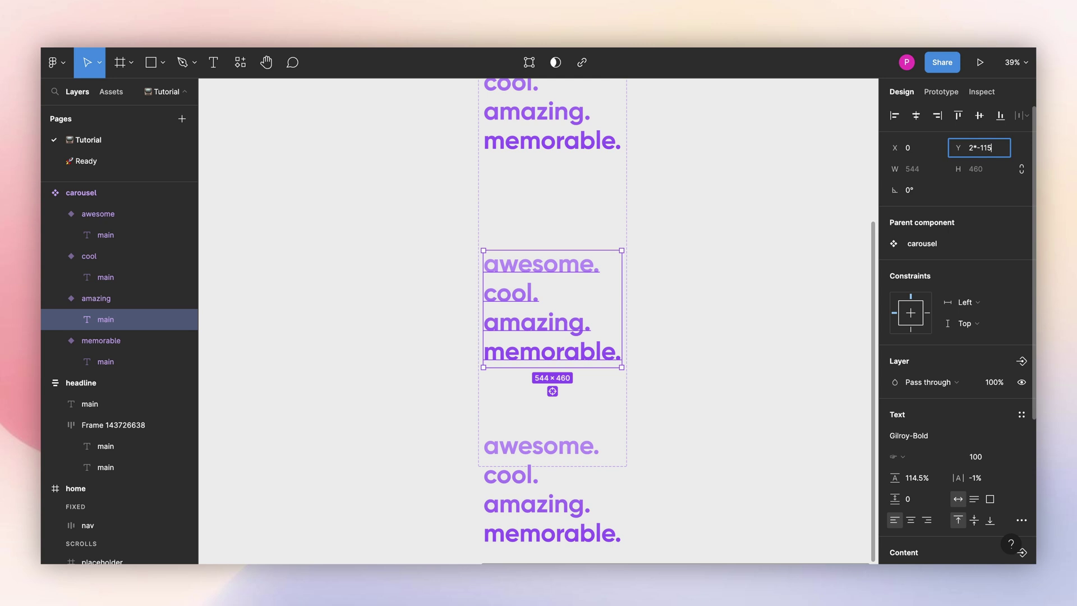
text(2*-115)
key(Return)
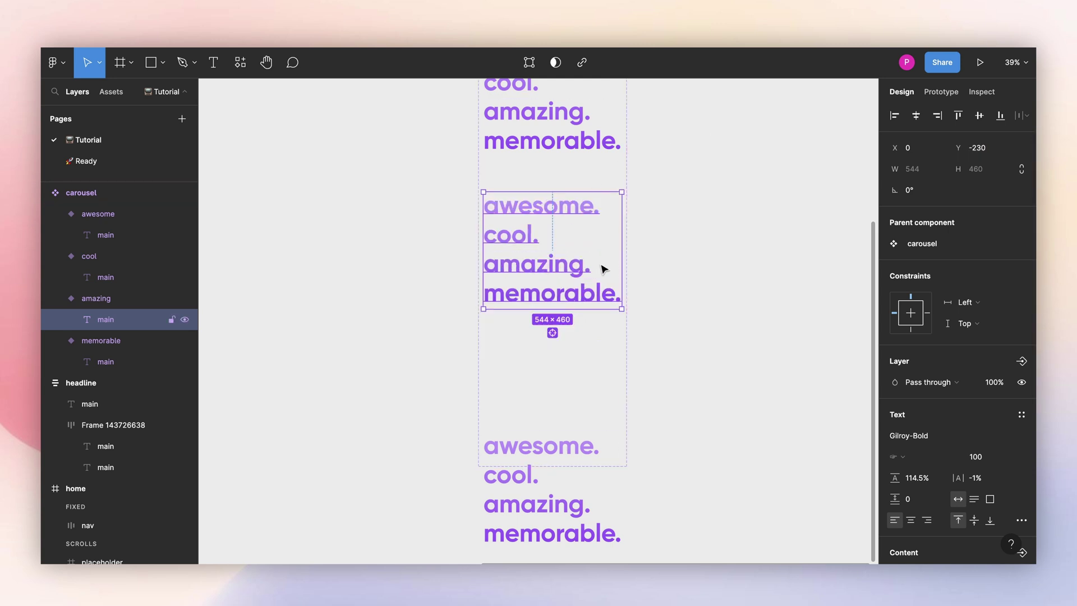
Set the Y position of the text inside the memorable variant to three times -115 (-345)
click(663, 259)
scroll(663, 259, down, 3)
click(544, 325)
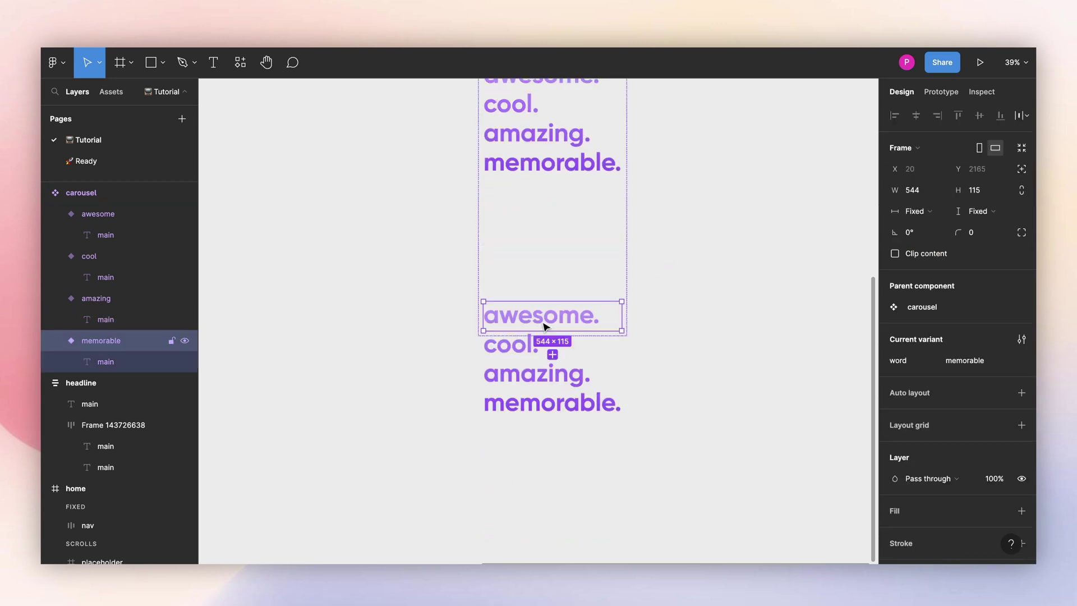
double_click(544, 325)
click(981, 149)
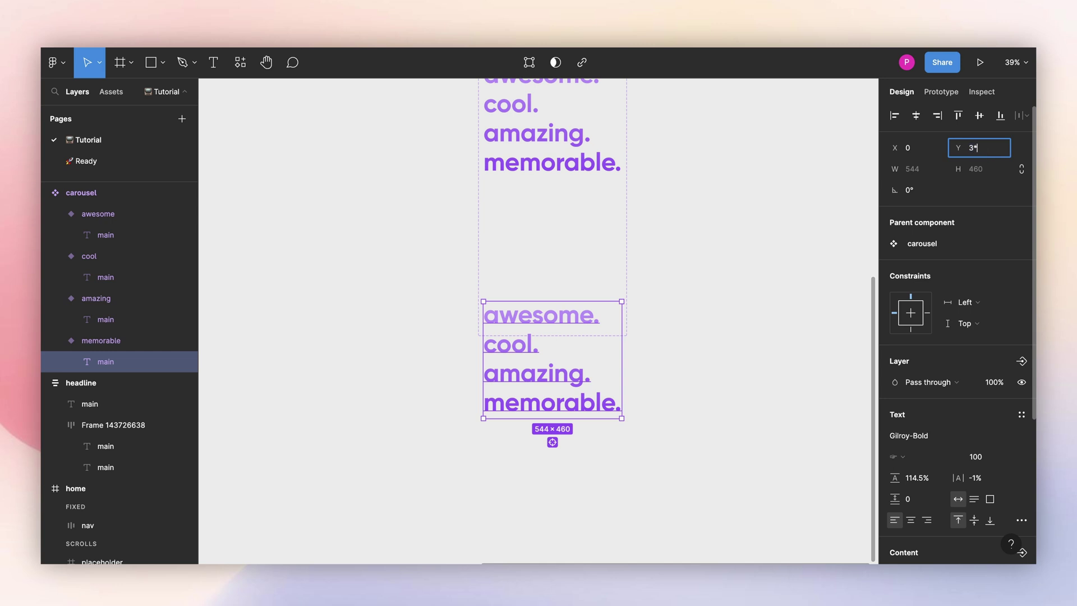
key(Return)
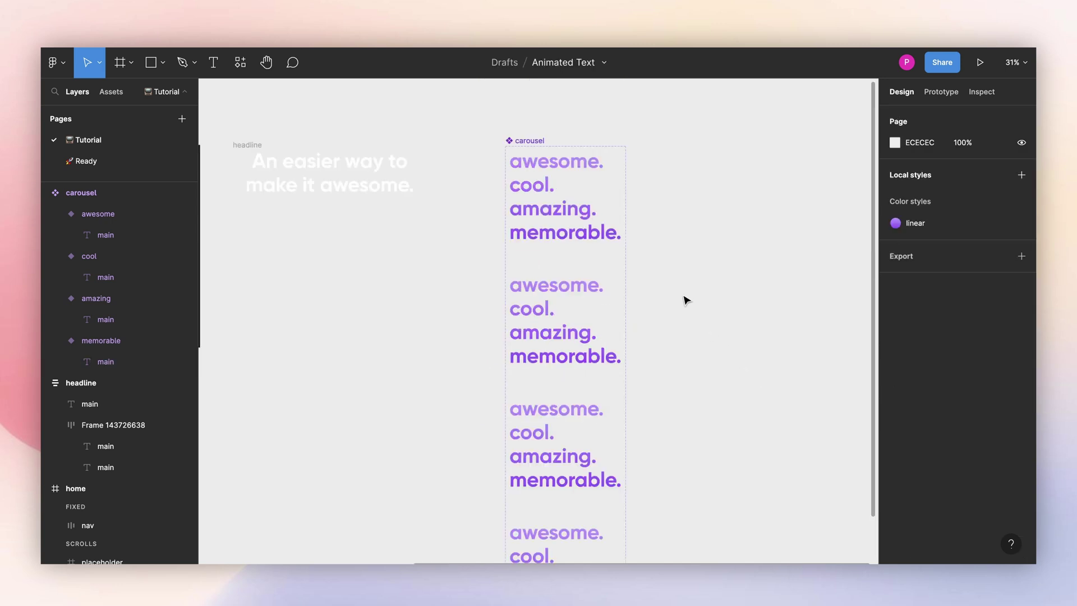
Narrow the awesome variant's frame to fit its word, about 457 wide, keeping the height of 115
scroll(637, 217, up, 5)
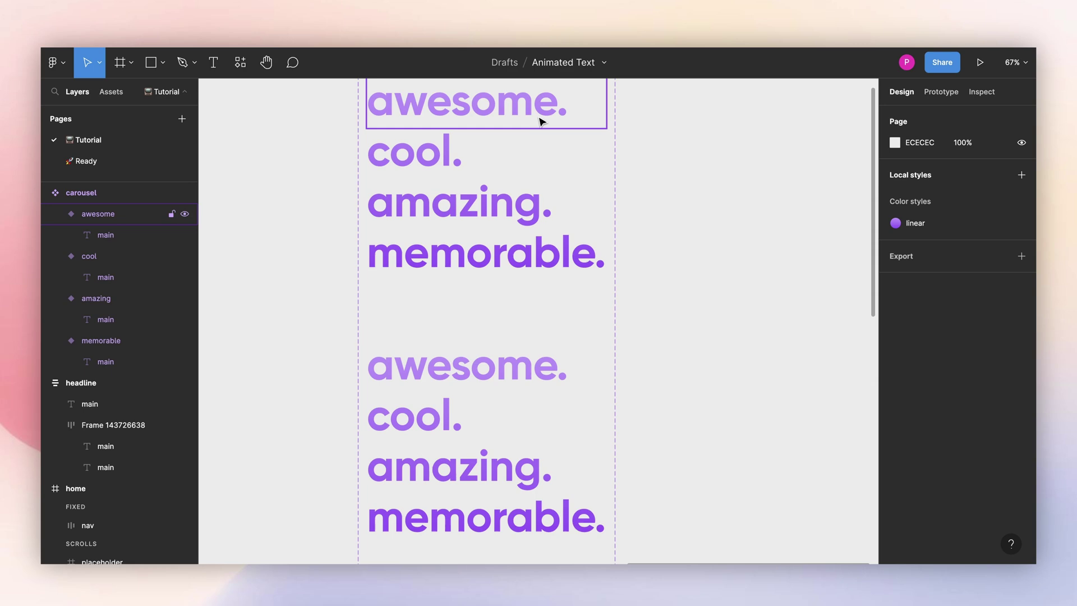
scroll(533, 135, up, 1)
click(510, 161)
scroll(534, 175, down, 3)
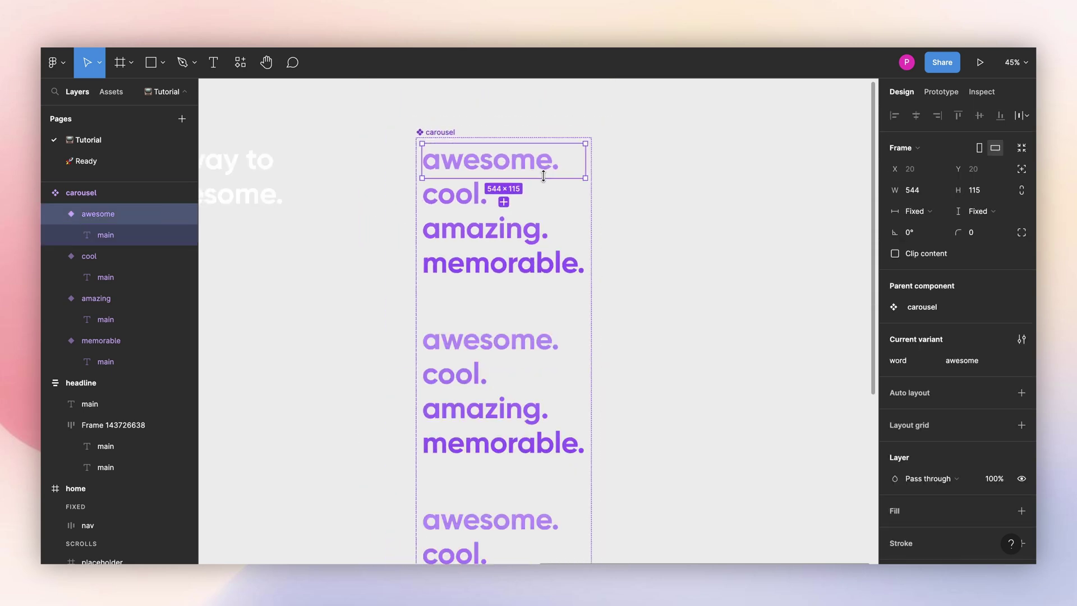
scroll(542, 175, left, 2)
scroll(620, 175, right, 1)
scroll(623, 179, left, 10)
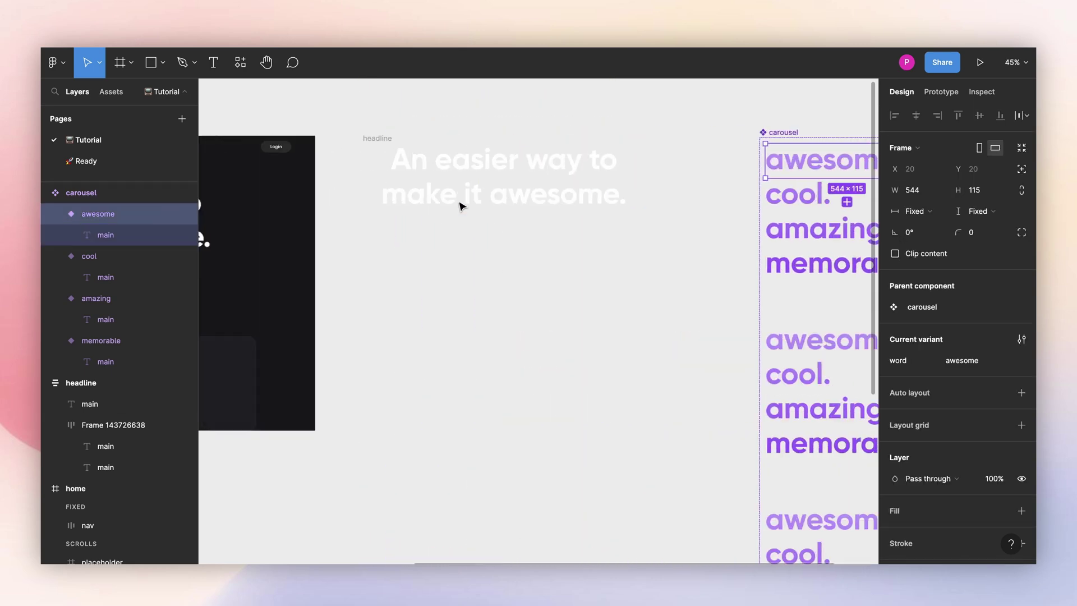
scroll(592, 204, right, 3)
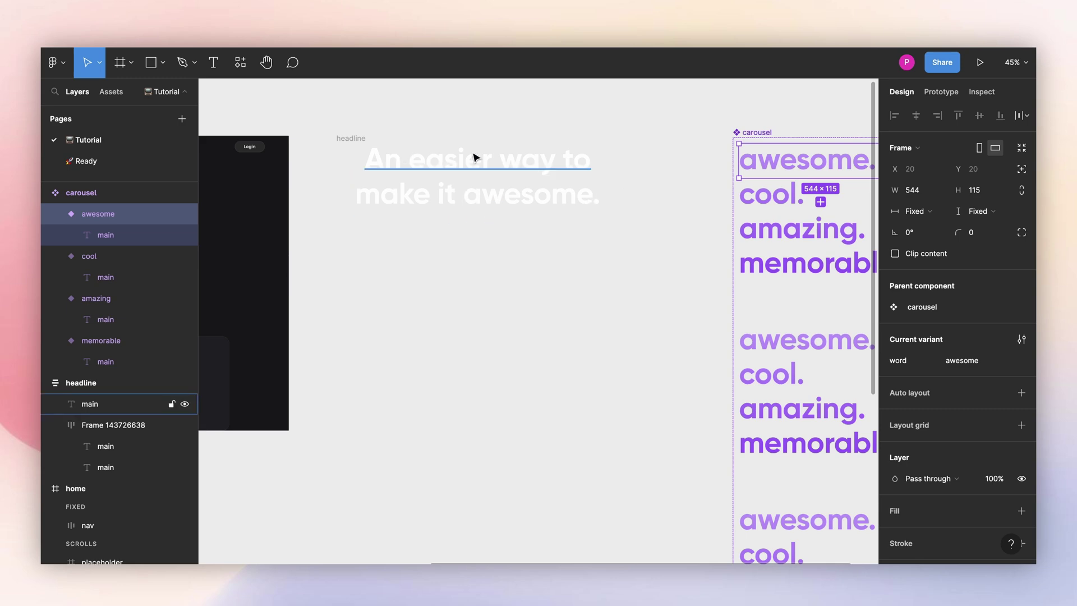
scroll(459, 158, right, 7)
scroll(622, 160, up, 5)
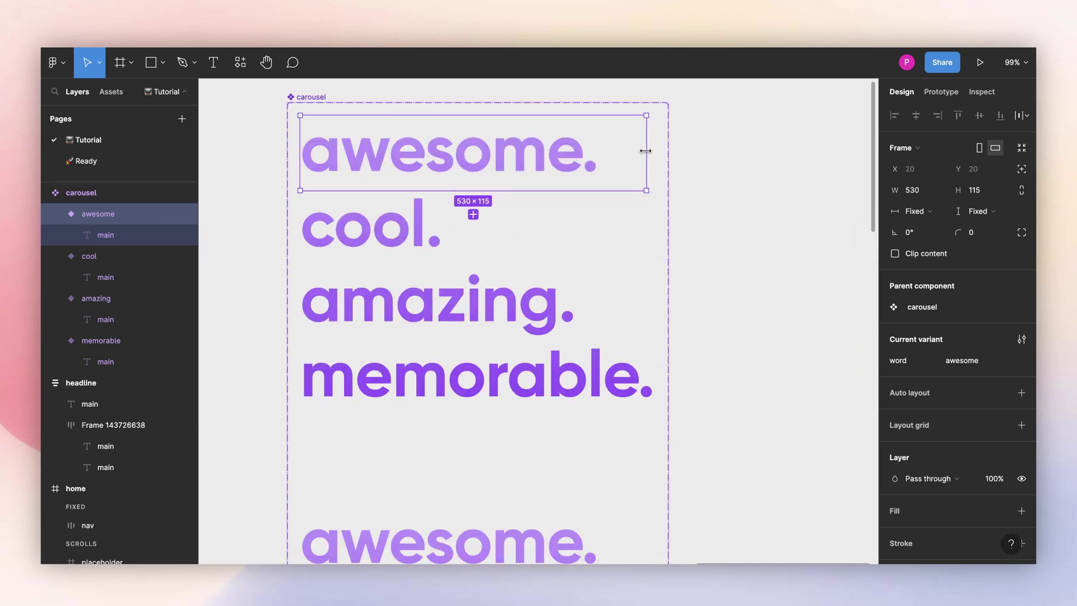
drag(642, 150, 599, 151)
Narrow the cool variant's frame to fit its word, about 219 wide
scroll(608, 169, down, 6)
click(608, 276)
drag(655, 277, 445, 279)
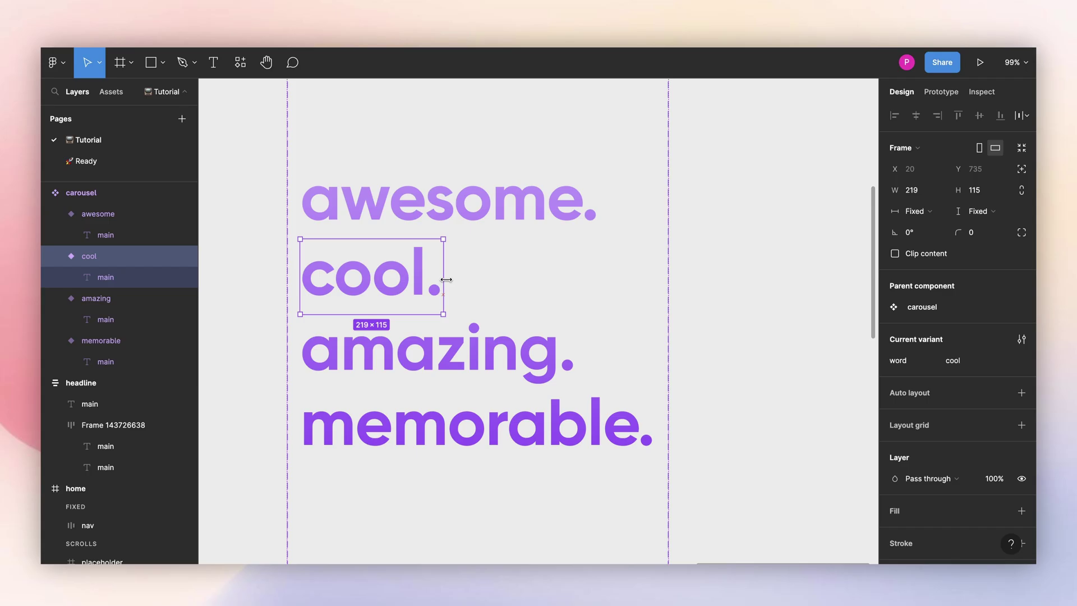
Narrow the amazing variant's frame so it ends just after the period of "amazing."
scroll(444, 279, down, 7)
click(538, 306)
drag(655, 303, 579, 303)
scroll(632, 368, down, 10)
click(680, 329)
scroll(680, 330, up, 3)
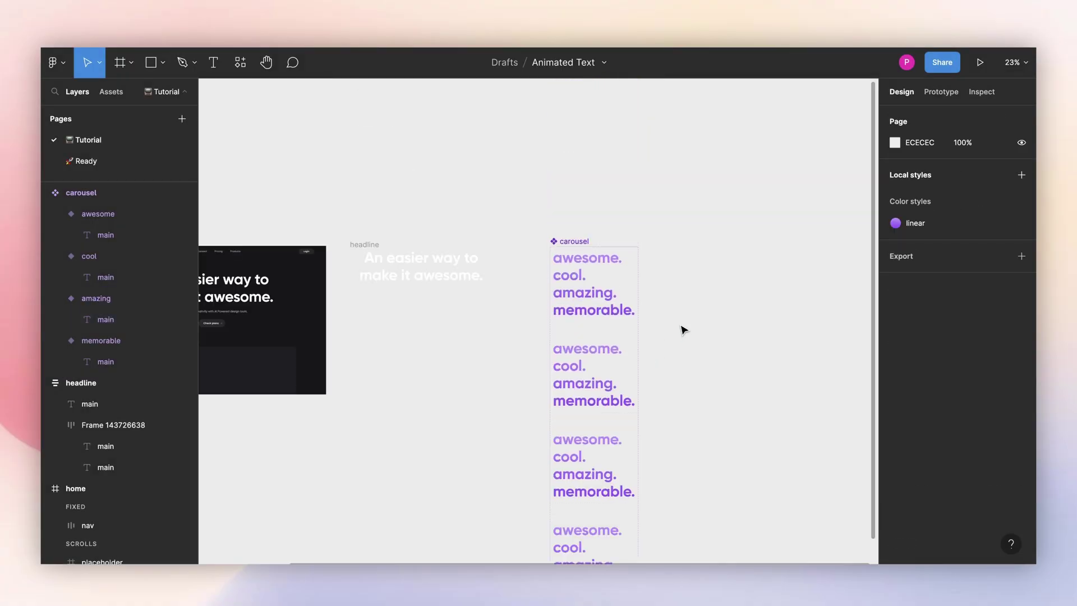
Create a prototype connection from the awesome variant to the cool variant
scroll(634, 360, up, 4)
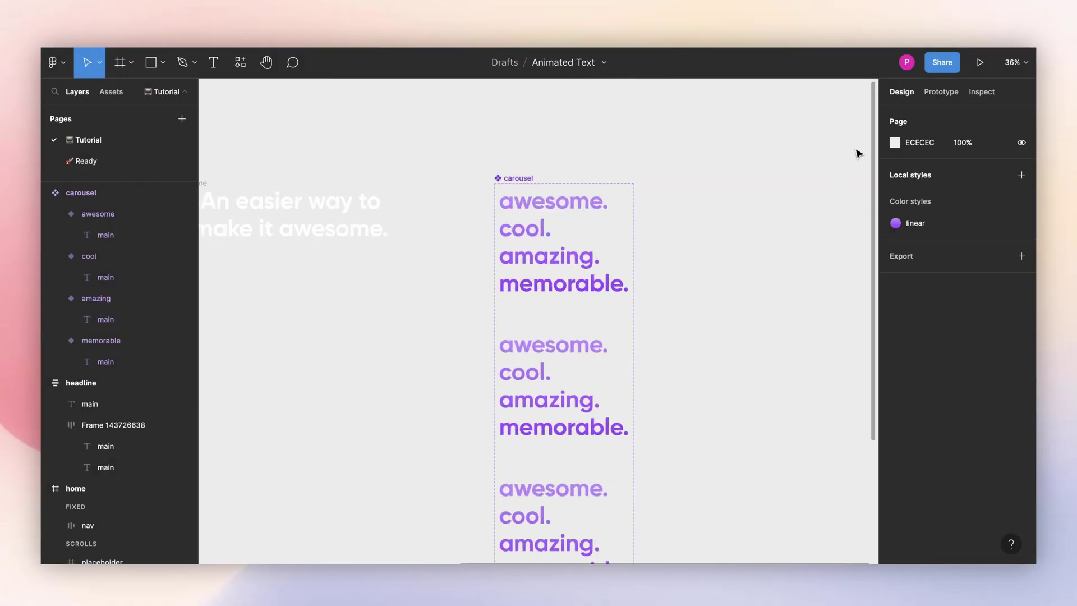
click(941, 92)
scroll(616, 241, up, 3)
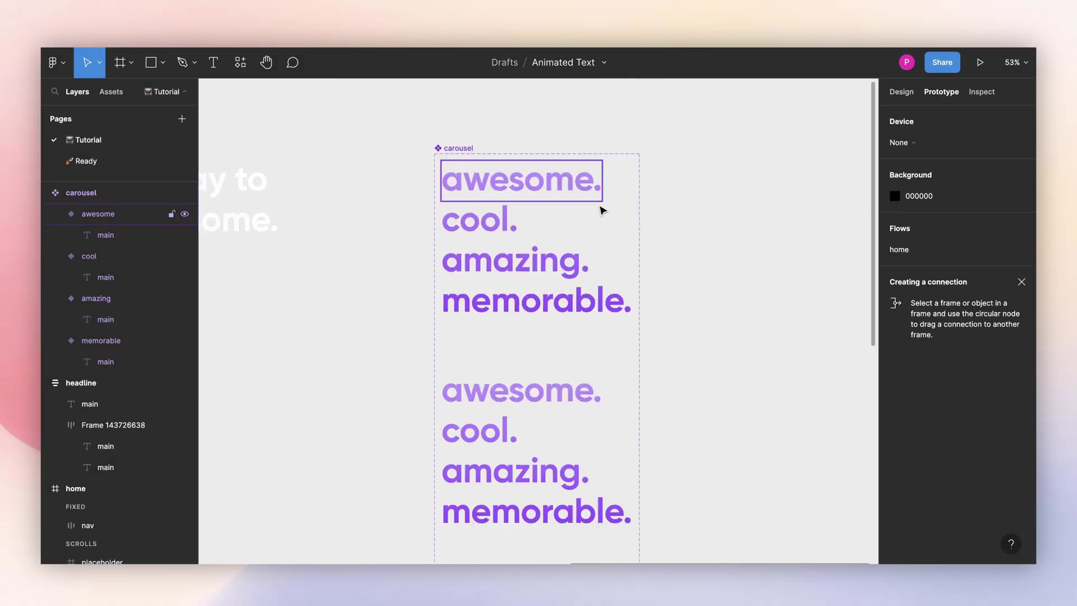
click(568, 190)
scroll(568, 191, down, 2)
drag(596, 180, 535, 378)
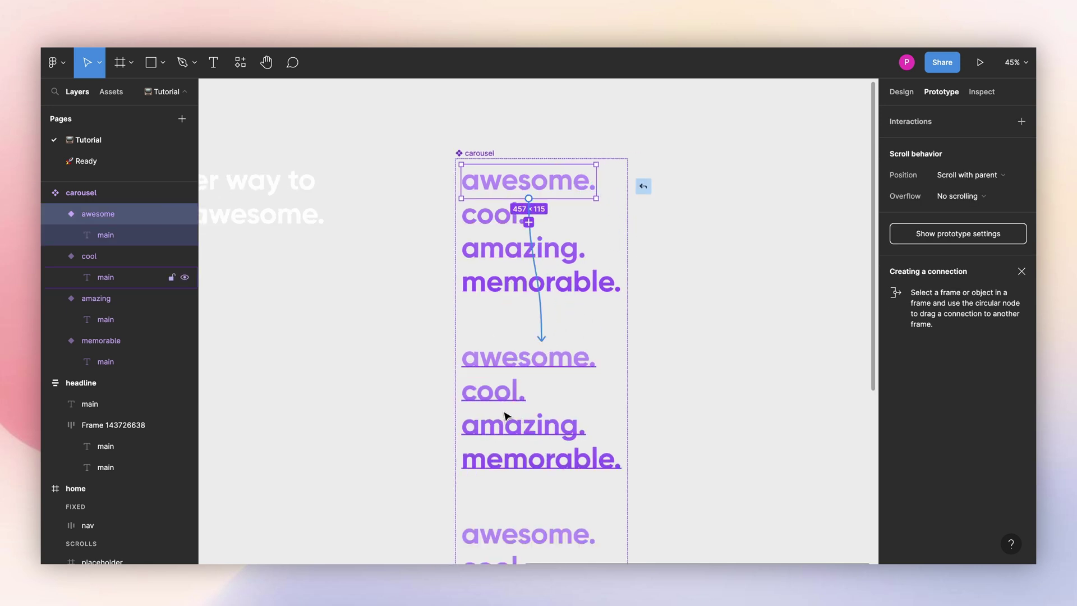
drag(507, 416, 497, 390)
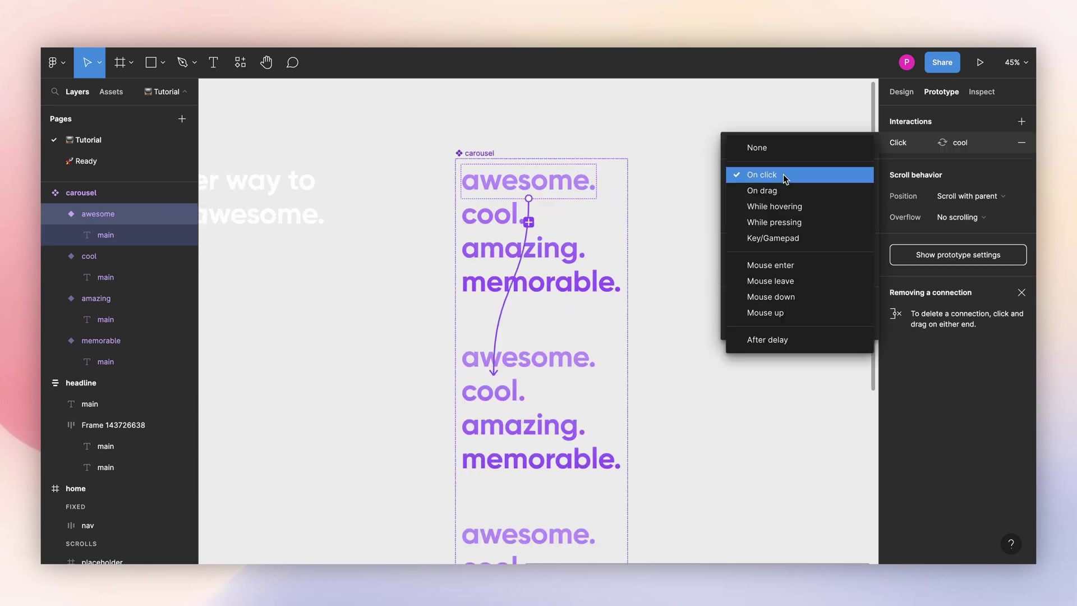
Set the awesome-to-cool interaction's trigger to After delay with a delay of 3000 ms
click(766, 340)
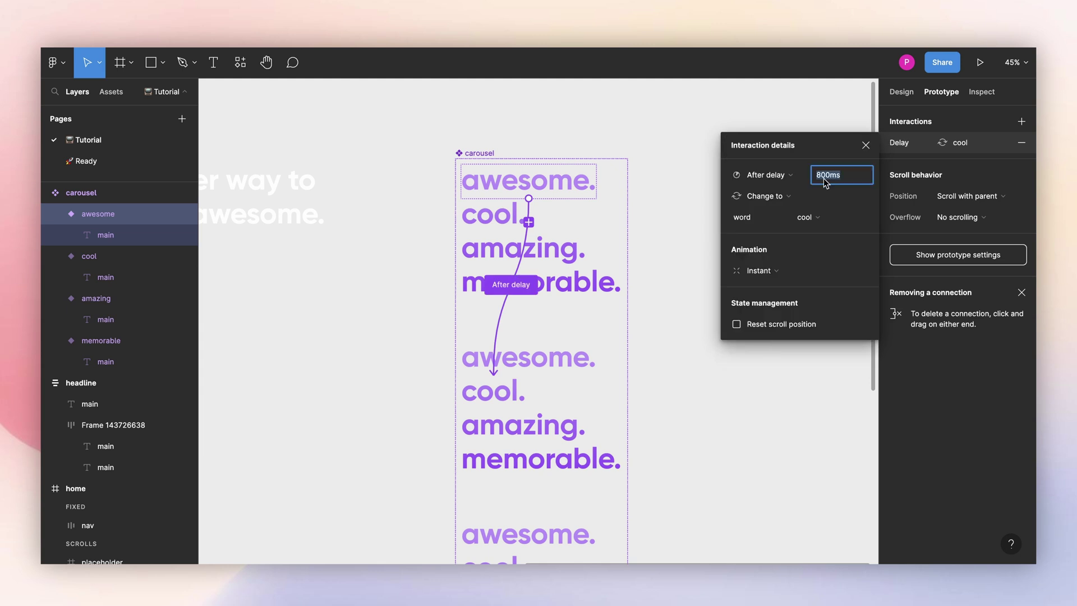
text(3000)
key(Return)
Set the awesome-to-cool transition to Smart animate with the Gentle curve
click(776, 270)
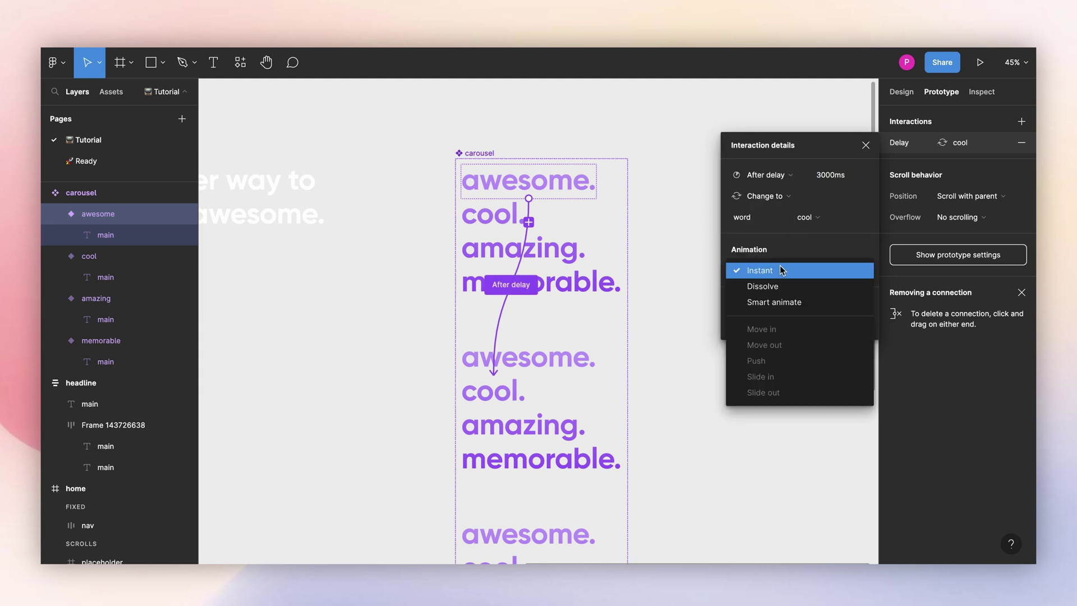
click(775, 305)
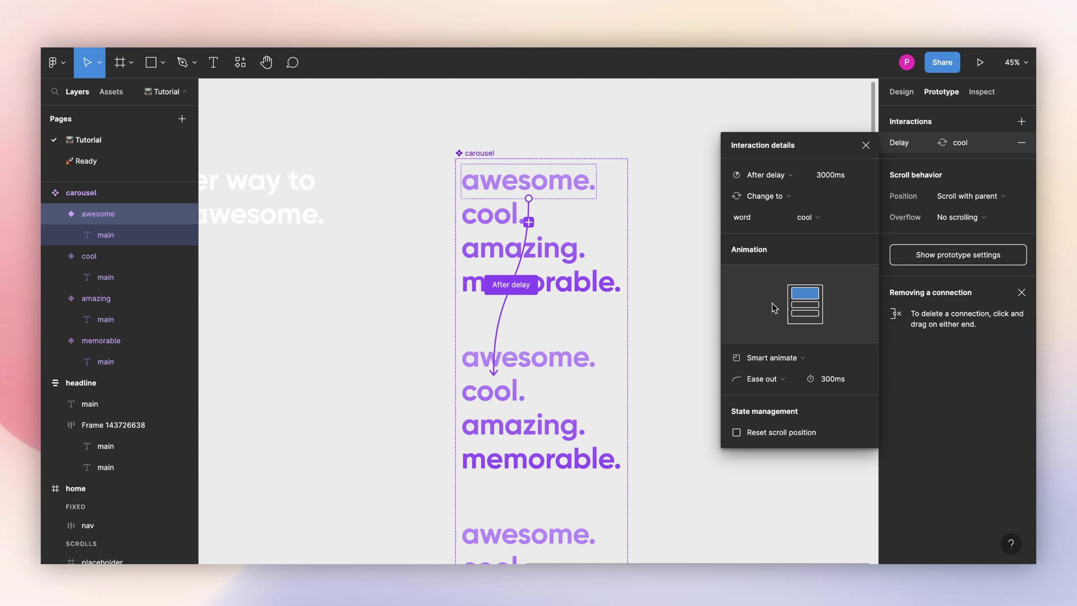
click(782, 382)
click(766, 483)
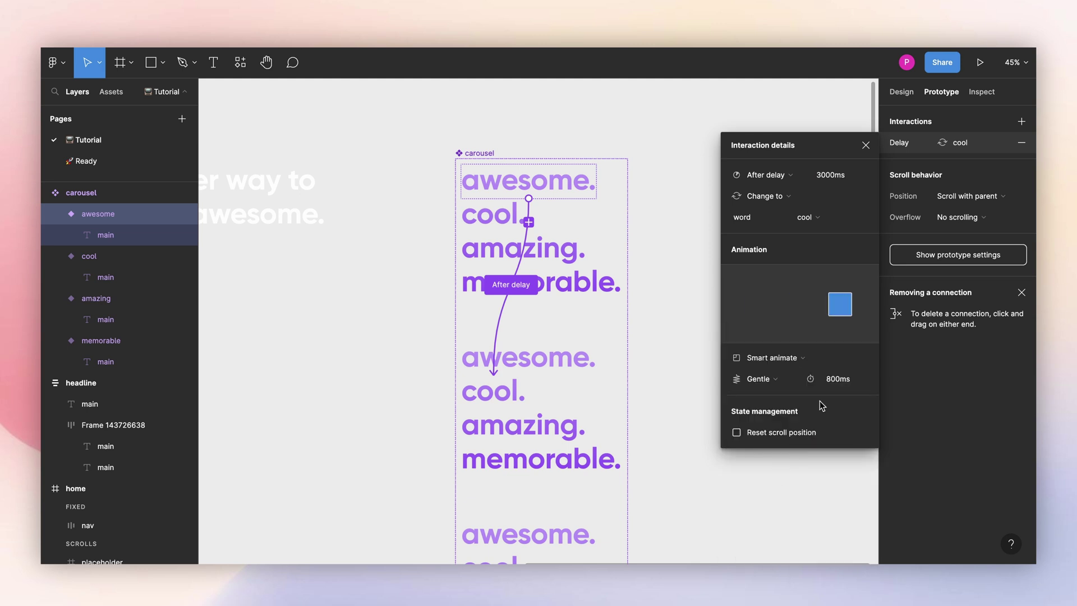
click(865, 145)
Connect the cool variant to the amazing variant with an After delay trigger of 3000 ms
scroll(504, 306, down, 3)
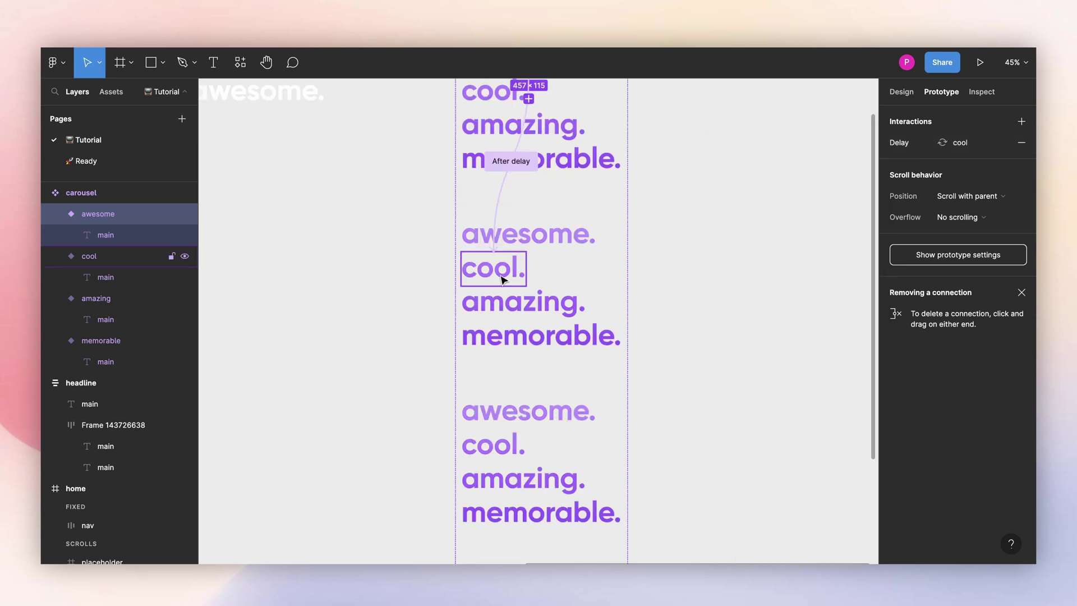
click(502, 276)
scroll(503, 276, down, 1)
drag(526, 223, 515, 435)
click(763, 174)
click(771, 338)
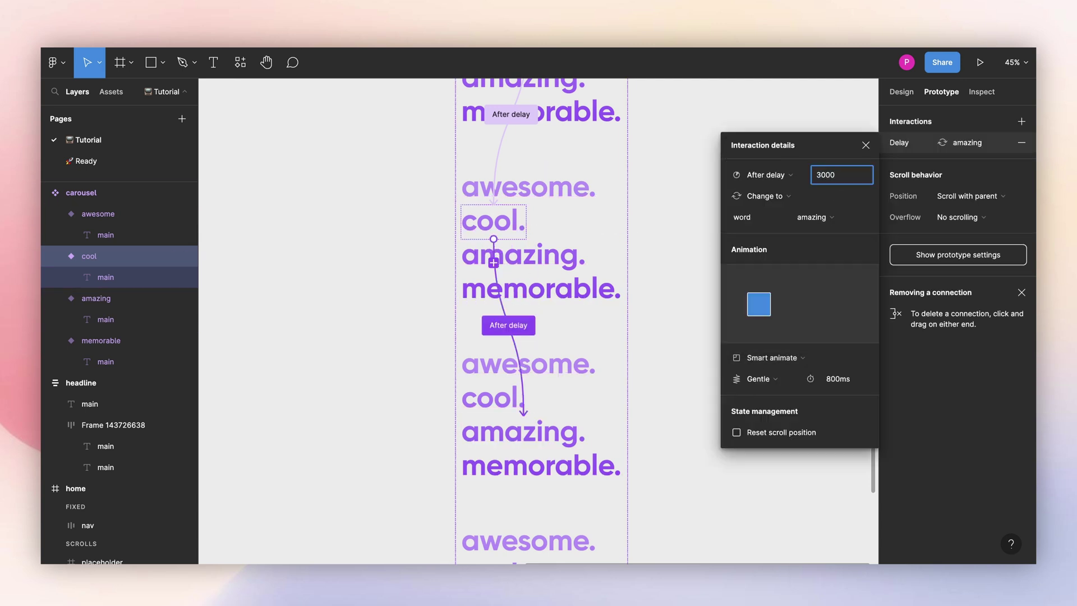
click(865, 145)
Connect the amazing variant to the memorable variant with an After delay trigger of 3000 ms
drag(586, 255, 561, 466)
click(776, 177)
click(772, 338)
click(820, 177)
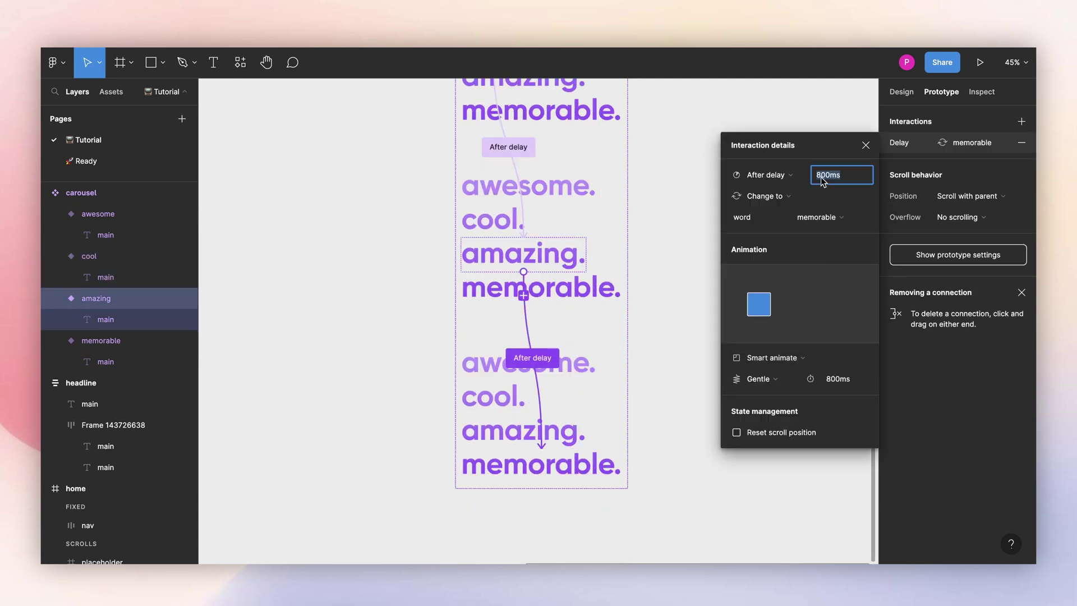
click(866, 144)
Connect the memorable variant back to the awesome variant with an After delay trigger of 3000 ms
click(583, 463)
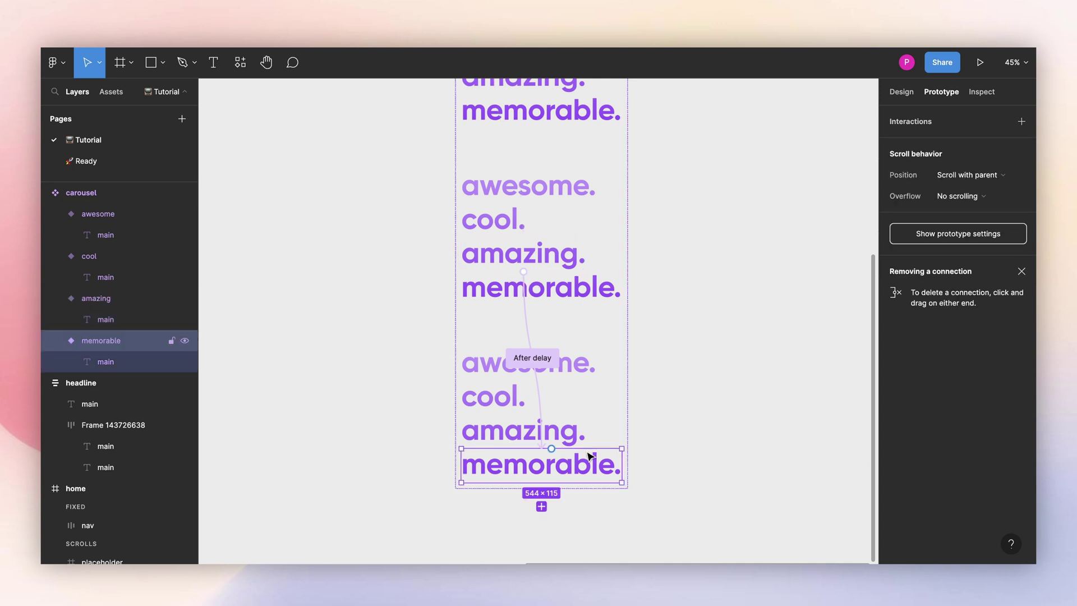
scroll(583, 465, down, 3)
drag(598, 464, 559, 200)
click(777, 175)
click(772, 338)
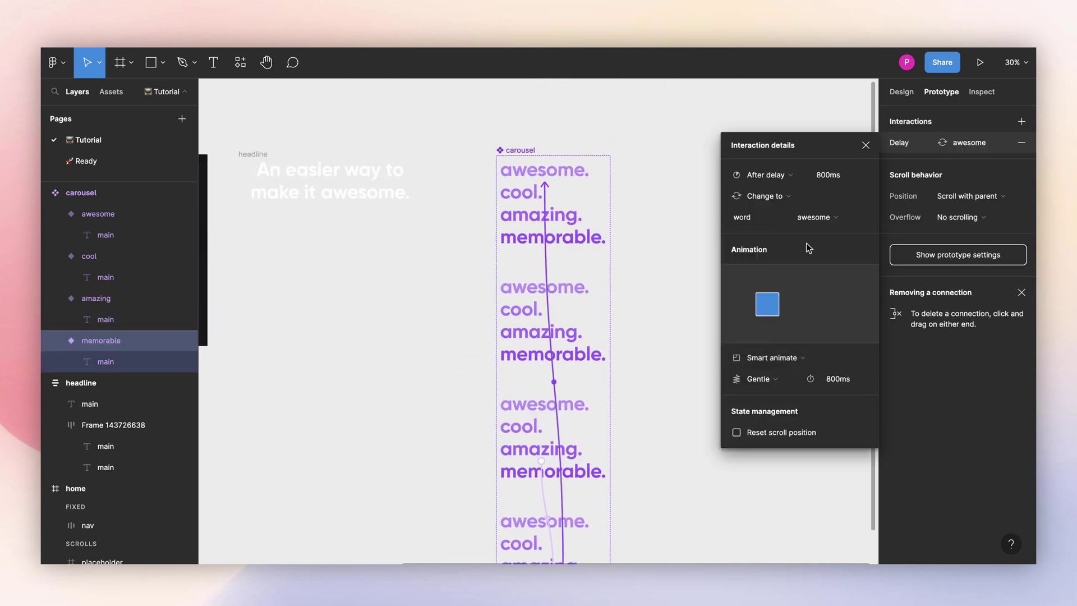
click(822, 176)
text(3000)
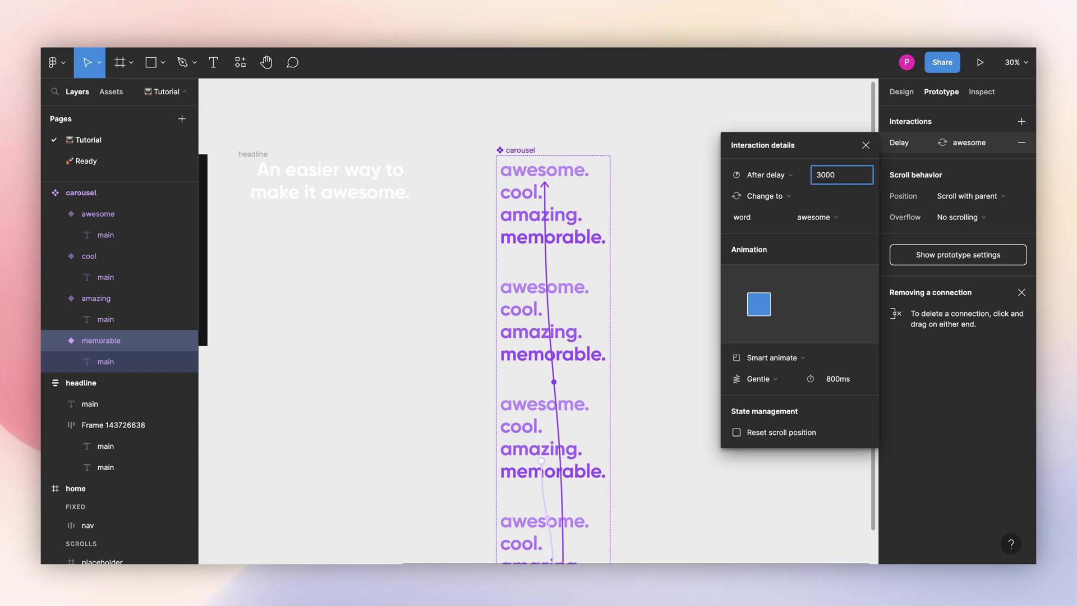
key(Return)
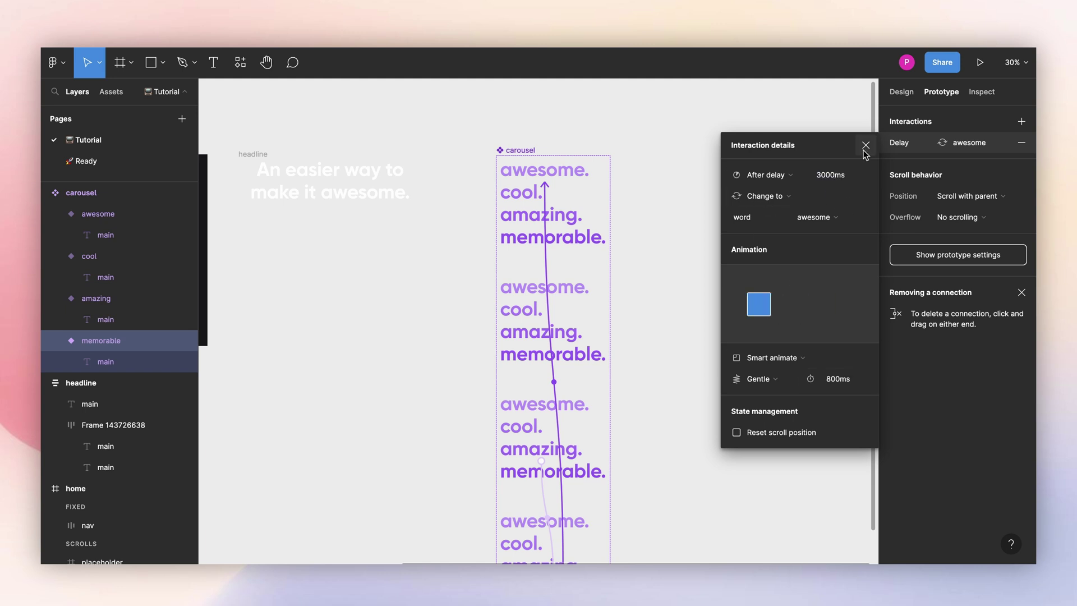
click(866, 146)
Copy the awesome variant and paste it to replace the word "awesome." in the headline frame's second line
scroll(710, 154, down, 3)
scroll(603, 145, up, 4)
click(604, 143)
click(596, 184)
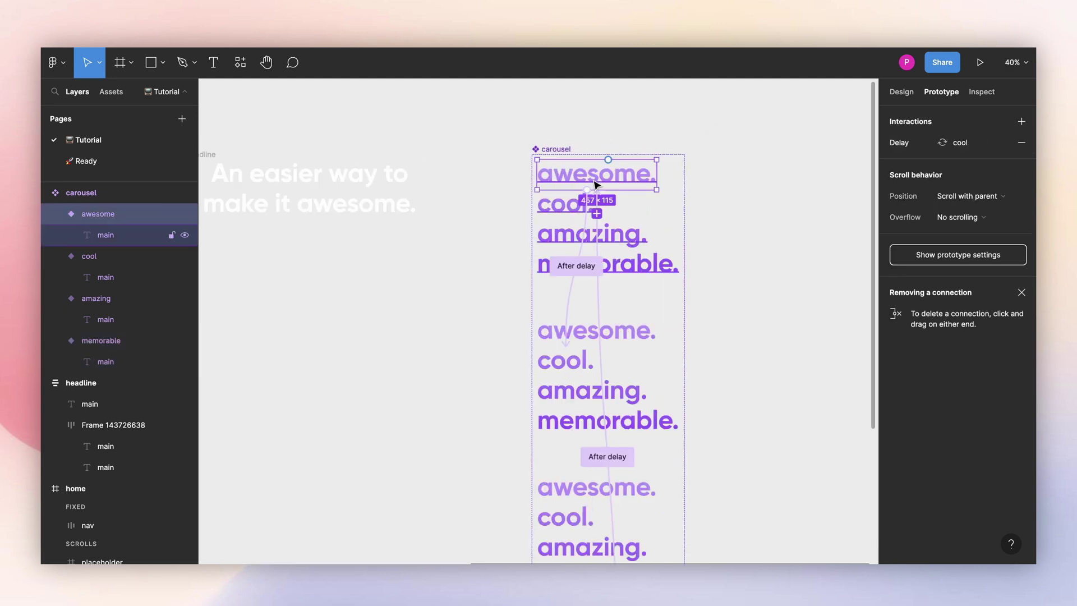
scroll(600, 188, left, 5)
click(621, 205)
click(621, 205)
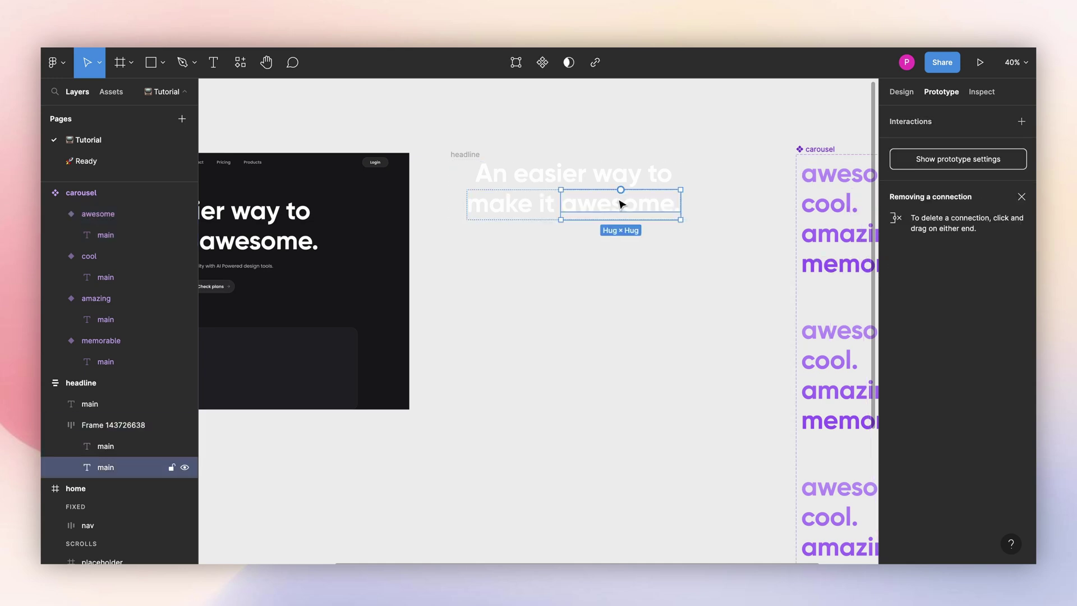
right_click(619, 203)
click(645, 207)
Enable Clip content on all four carousel variants: awesome, cool, amazing and memorable
scroll(590, 188, right, 5)
scroll(590, 189, down, 2)
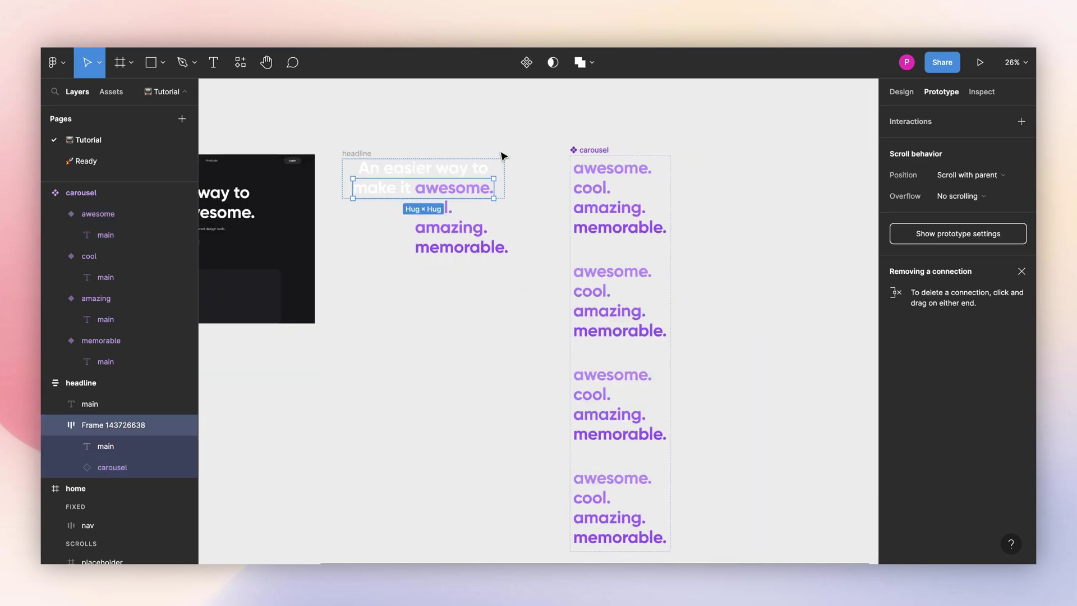
scroll(757, 174, right, 4)
click(524, 171)
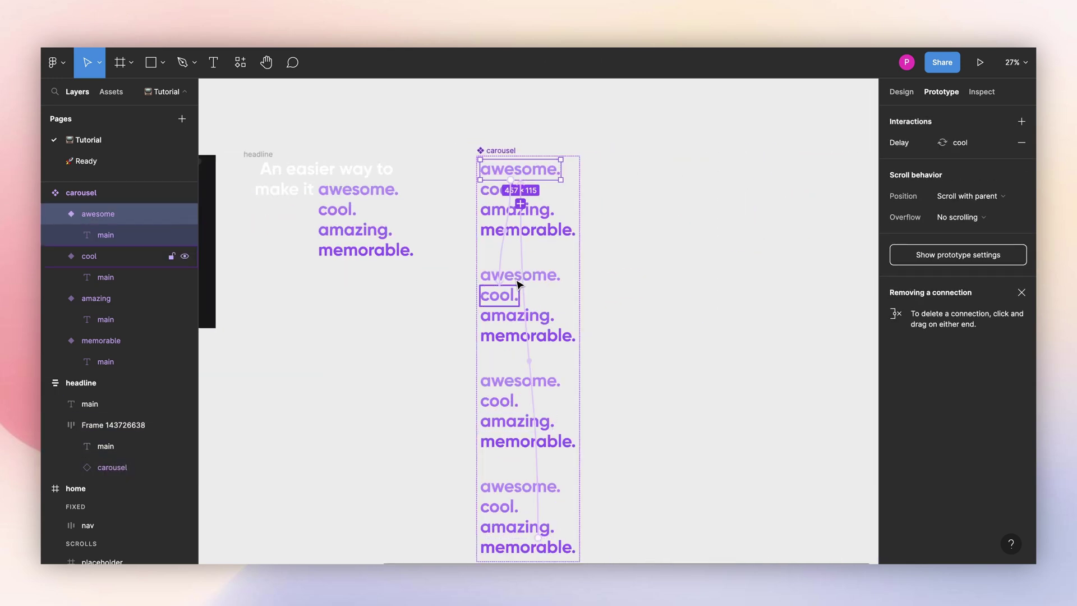
shift+click(499, 295)
shift+click(516, 421)
scroll(516, 422, down, 3)
shift+click(522, 420)
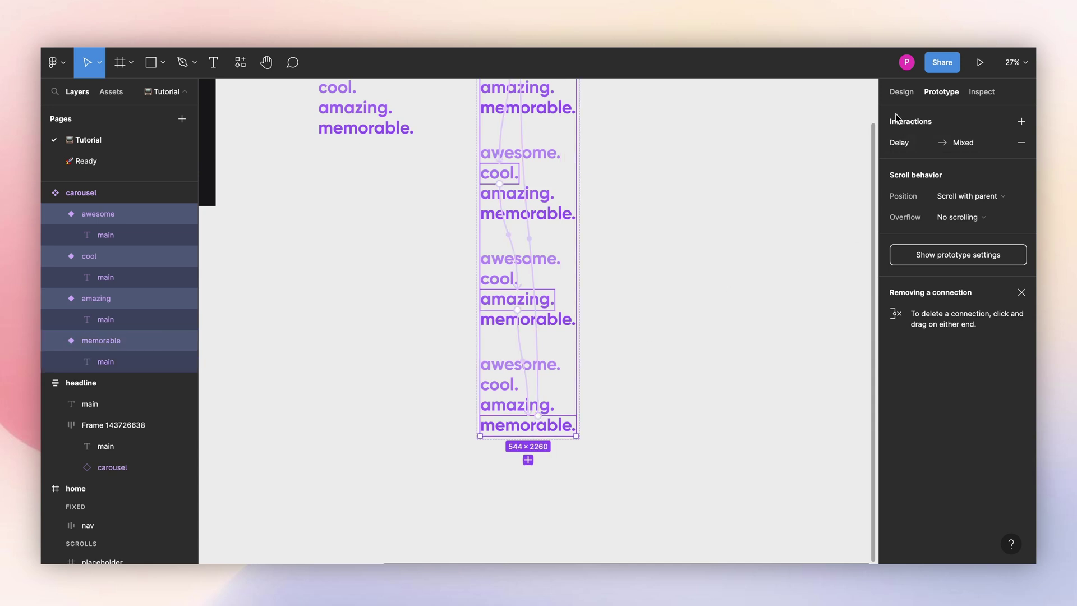
click(903, 93)
click(895, 254)
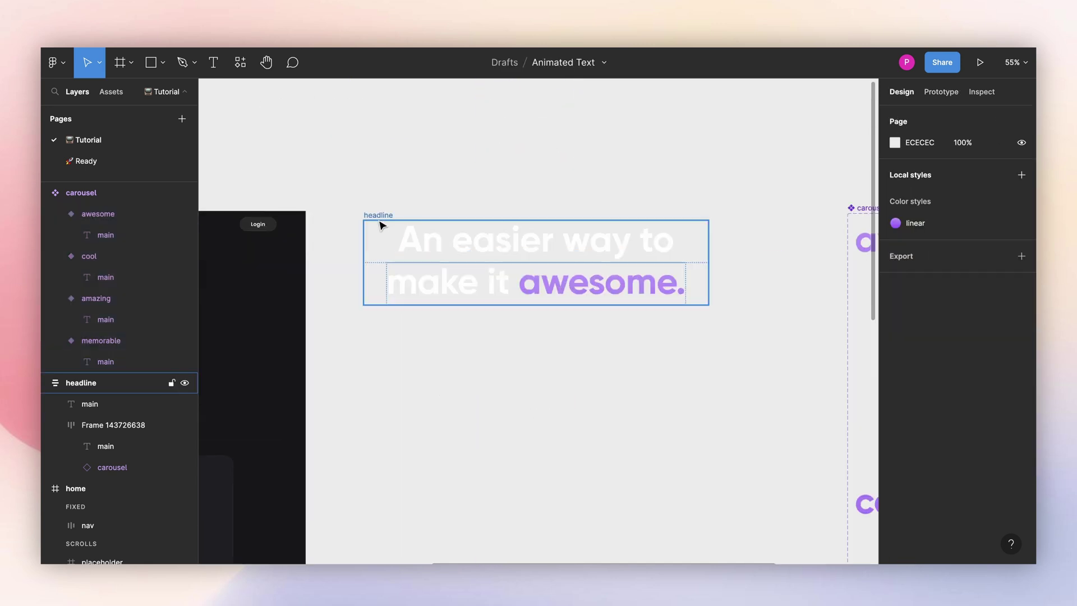
Replace the home frame's static headline text with a copy of the headline frame, and preview the home frame as a prototype
click(378, 216)
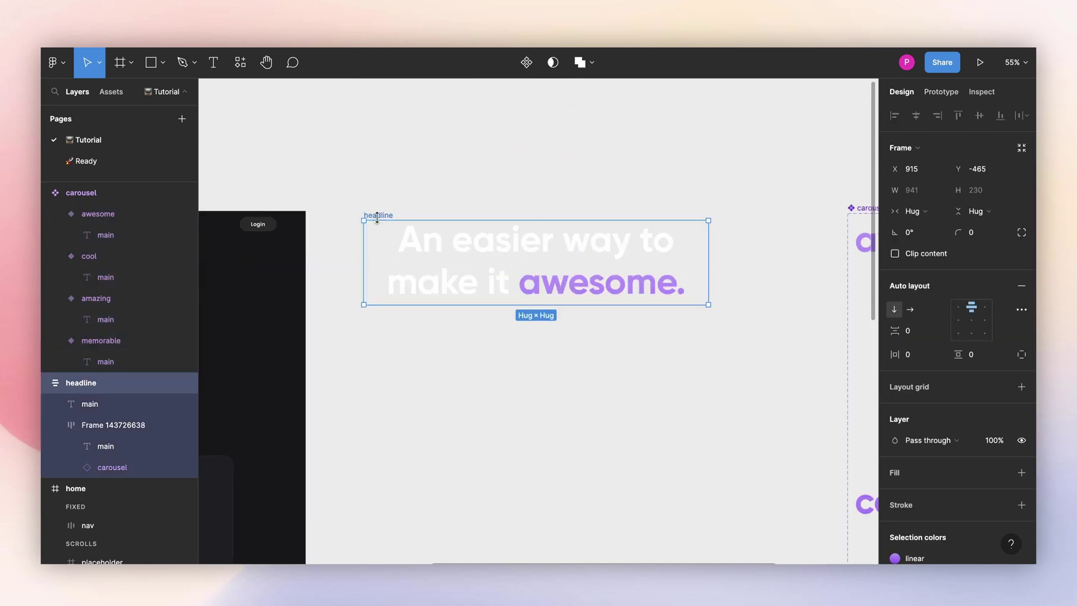
scroll(470, 247, down, 4)
scroll(474, 253, up, 4)
double_click(492, 253)
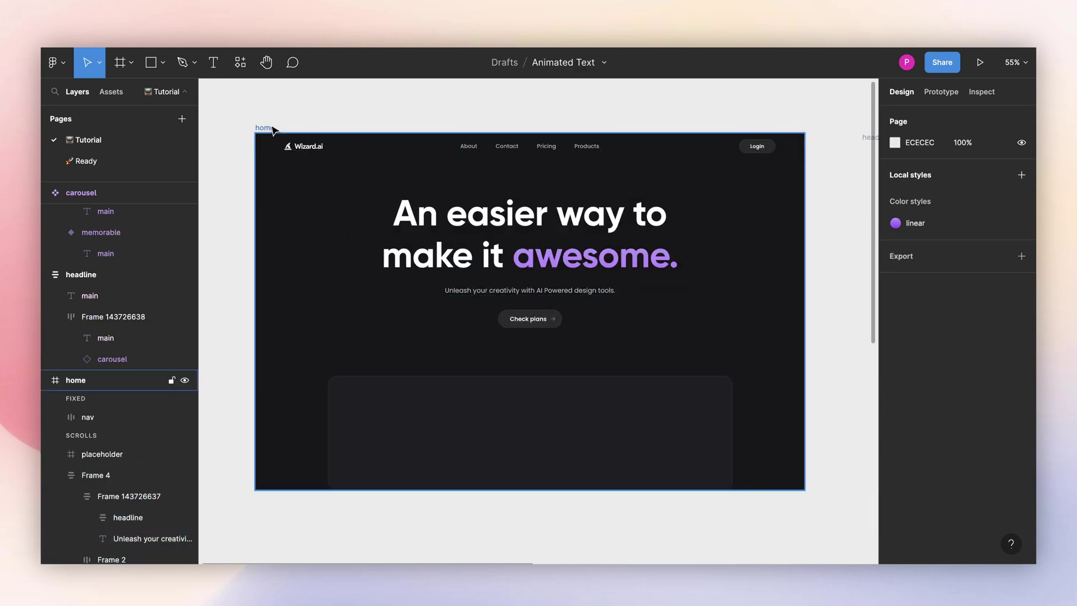
click(273, 130)
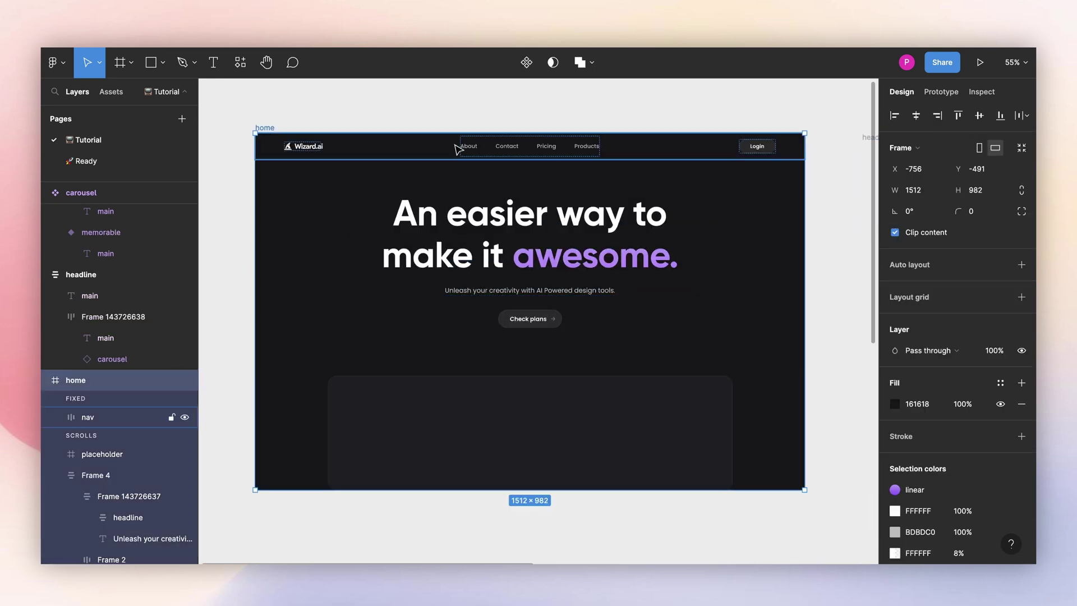
click(980, 62)
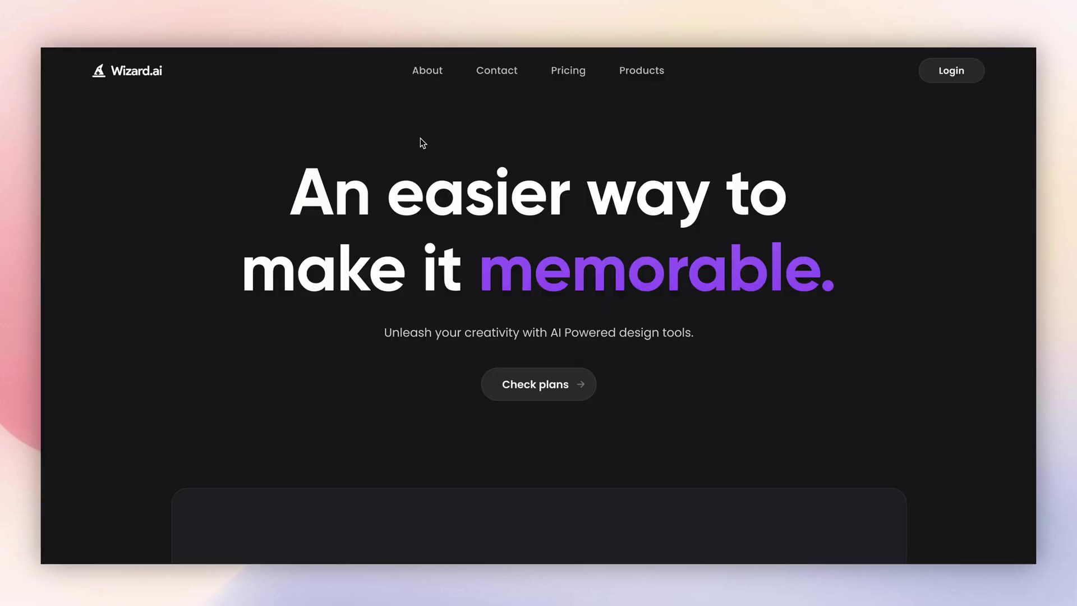